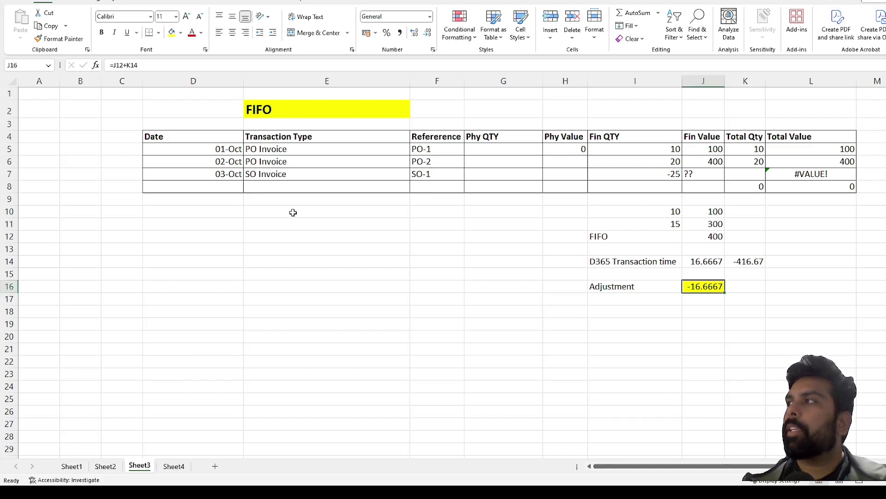
Review the FIFO table's two purchase invoices and the sales invoice, checking their dates, financial quantities and financial values
{"action": "left_click", "coordinate": [286, 140]}
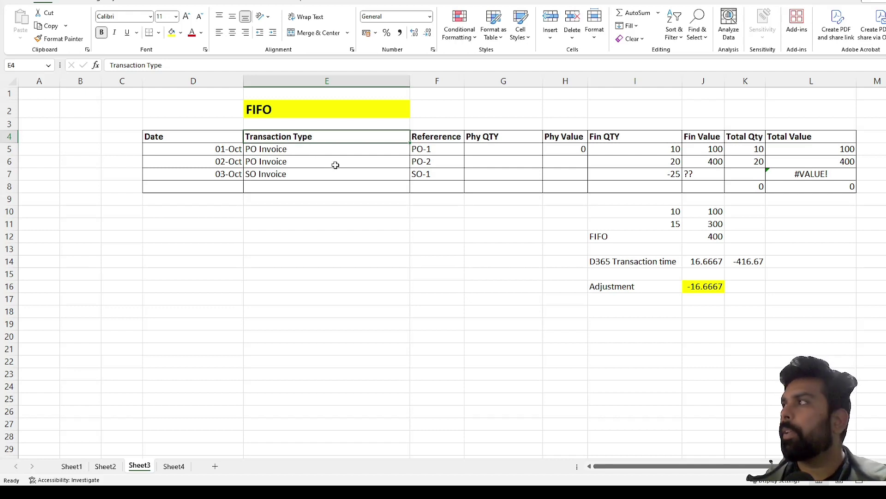
{"action": "left_click", "coordinate": [350, 150]}
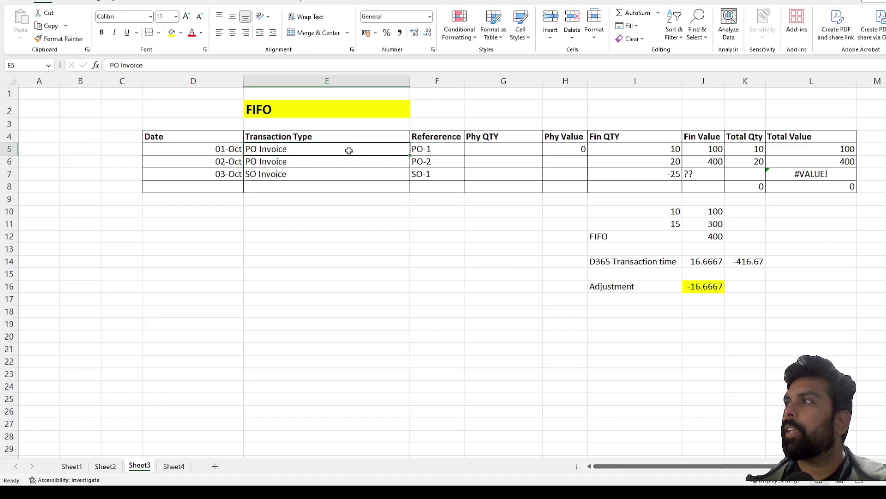
{"action": "left_click", "coordinate": [226, 152]}
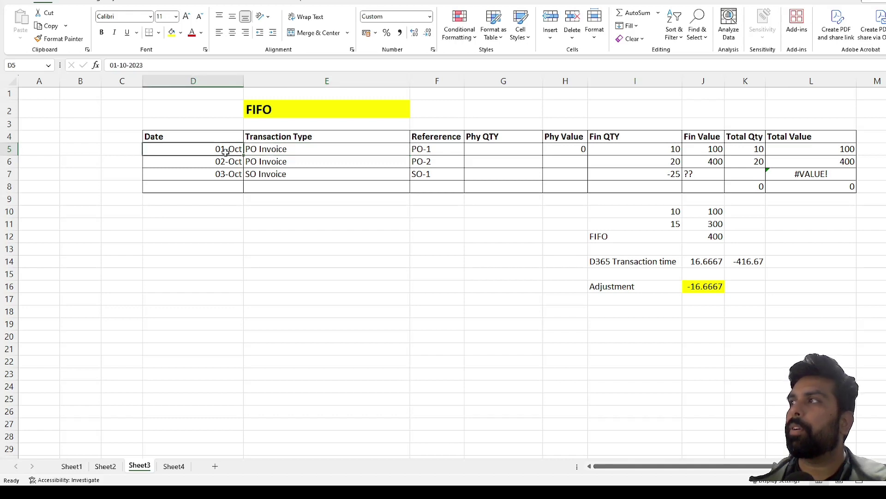
{"action": "left_click", "coordinate": [660, 151]}
{"action": "left_click", "coordinate": [702, 152]}
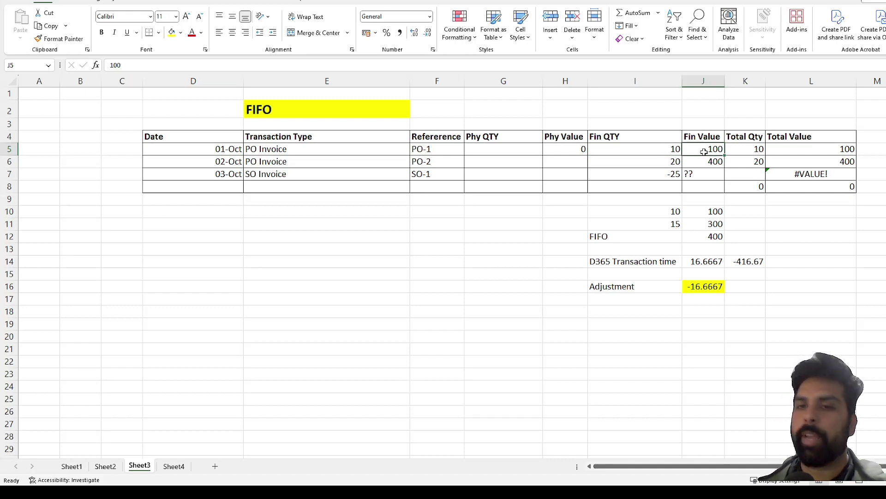
{"action": "left_click", "coordinate": [669, 160]}
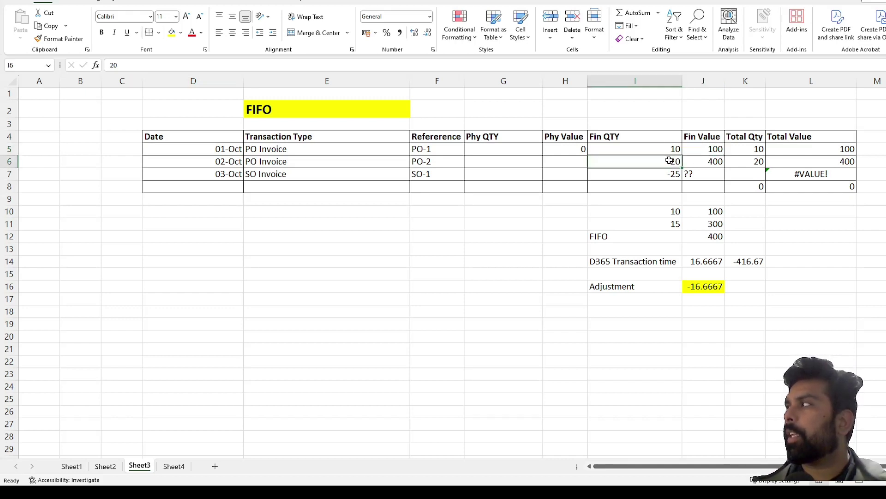
{"action": "left_click", "coordinate": [705, 161]}
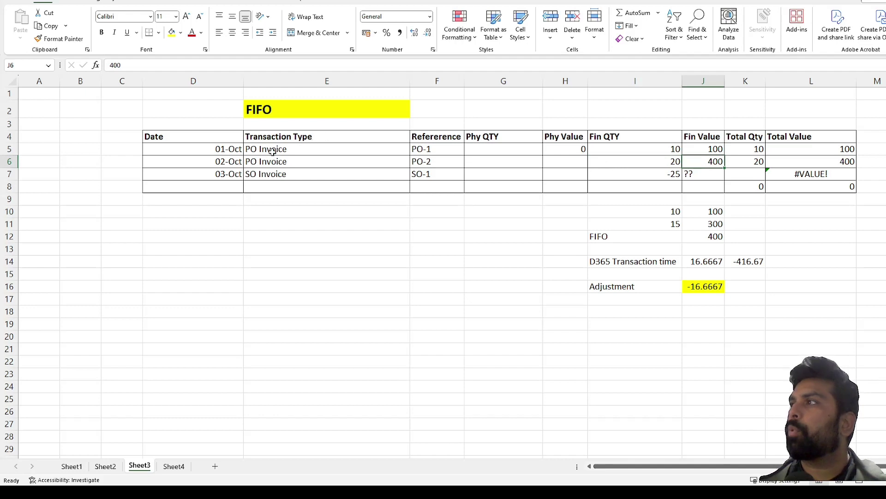
{"action": "left_click", "coordinate": [237, 175]}
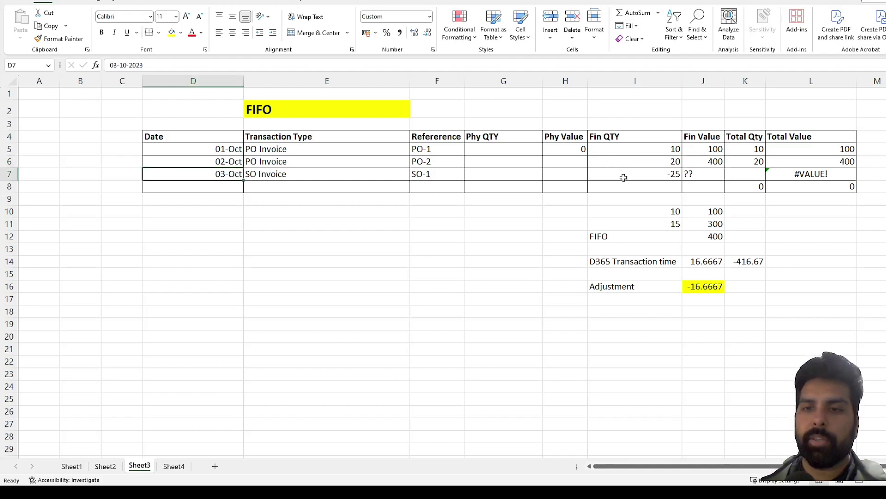
{"action": "left_click", "coordinate": [663, 177]}
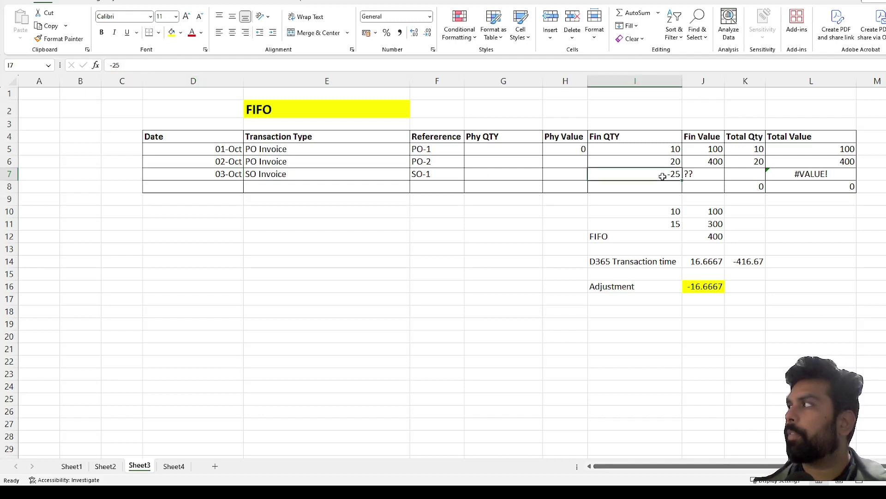
{"action": "left_click", "coordinate": [701, 177]}
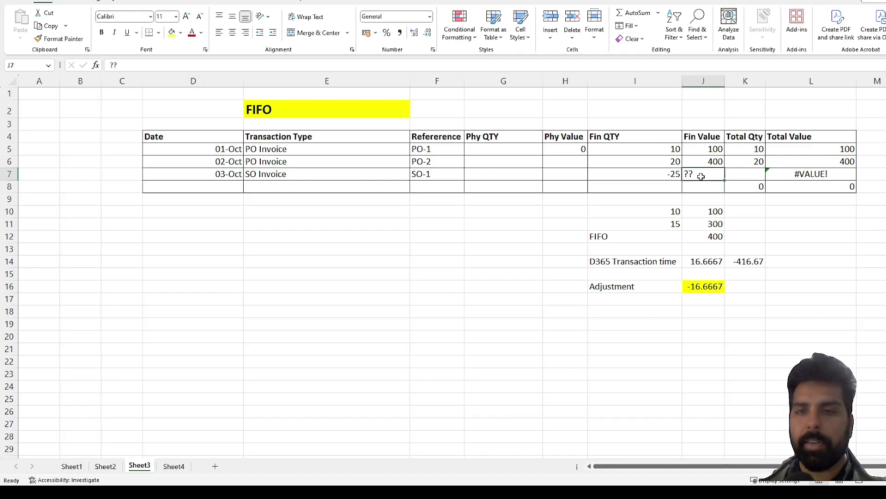
Trace the FIFO issue cost in I10:J12 back to the PO-1 and PO-2 quantities, including the layer values and their sum
{"action": "left_click", "coordinate": [672, 209]}
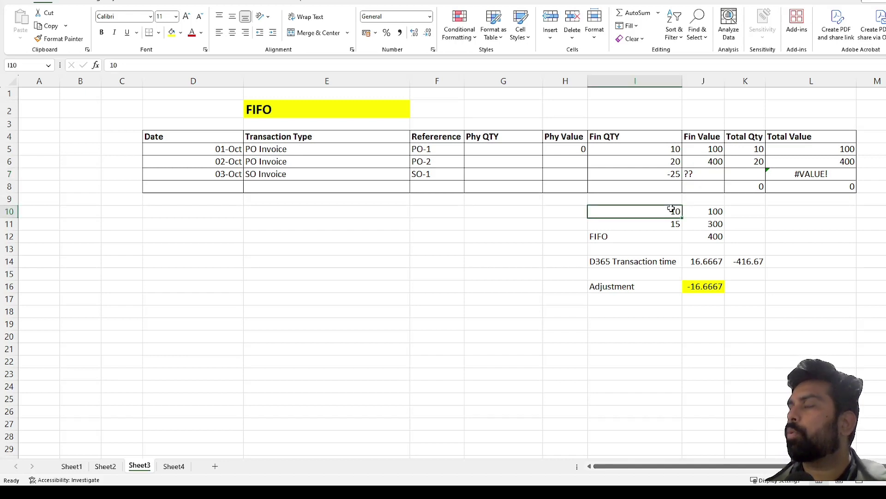
{"action": "left_click", "coordinate": [675, 149]}
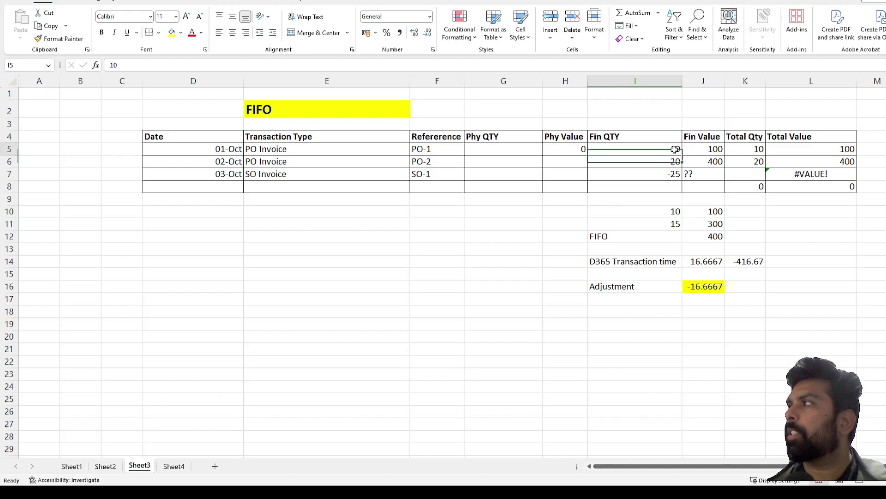
{"action": "left_click", "coordinate": [710, 213]}
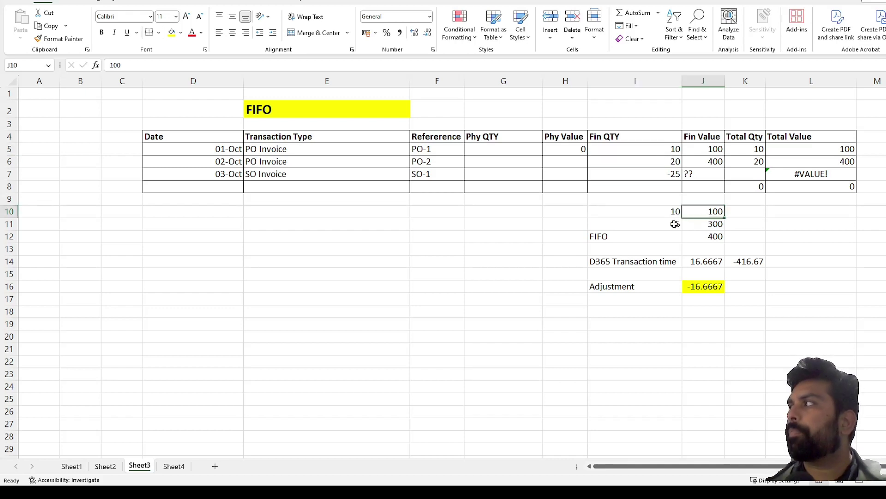
{"action": "left_click", "coordinate": [675, 224]}
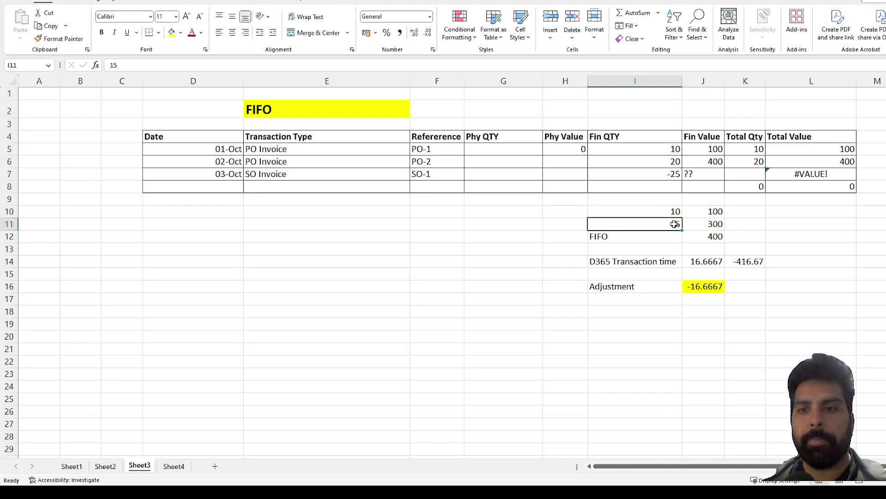
{"action": "left_click", "coordinate": [675, 162]}
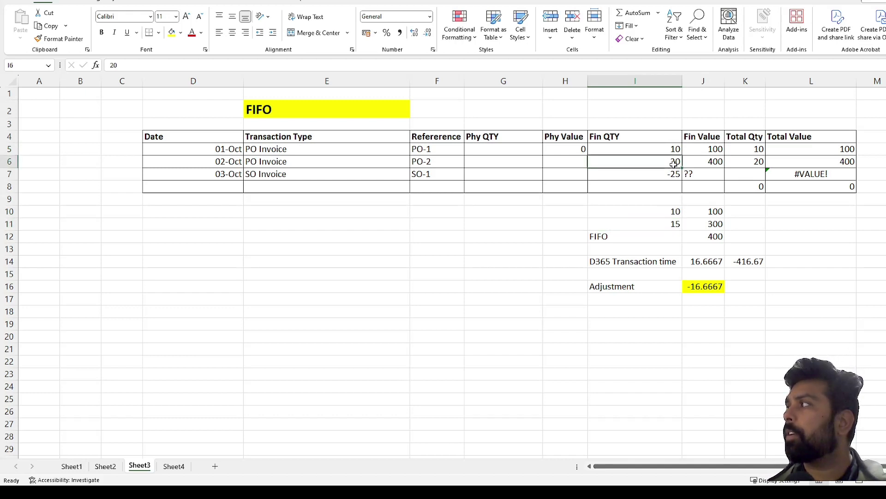
{"action": "left_click", "coordinate": [672, 226]}
{"action": "left_click", "coordinate": [709, 226]}
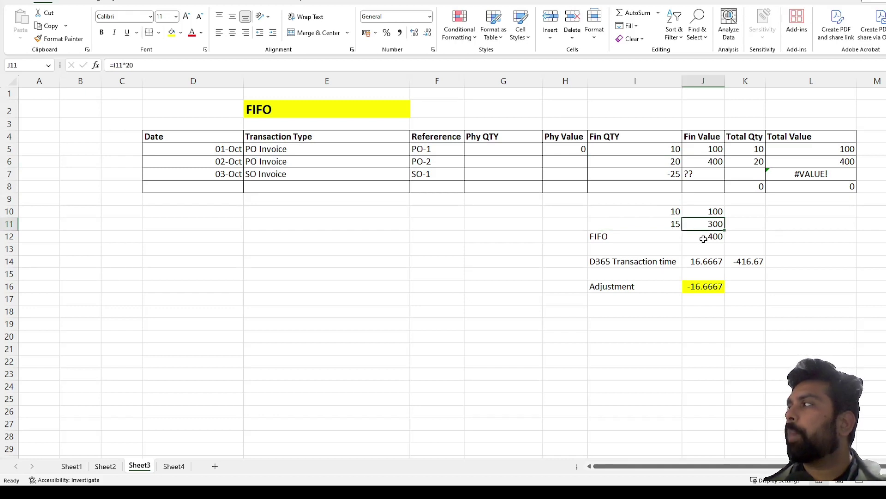
{"action": "left_click", "coordinate": [704, 239]}
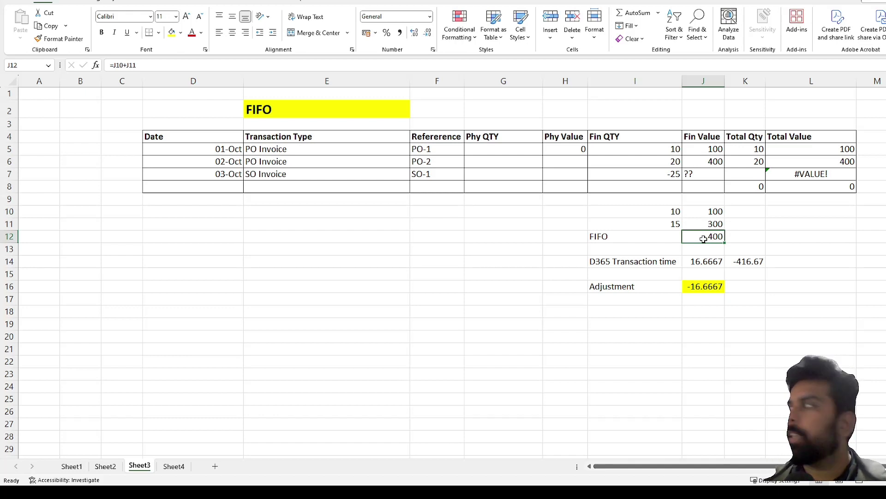
Examine the FIFO sheet's D365 transaction time unit cost and issue value, and compare them with the FIFO total and adjustment formula
{"action": "left_click", "coordinate": [655, 263]}
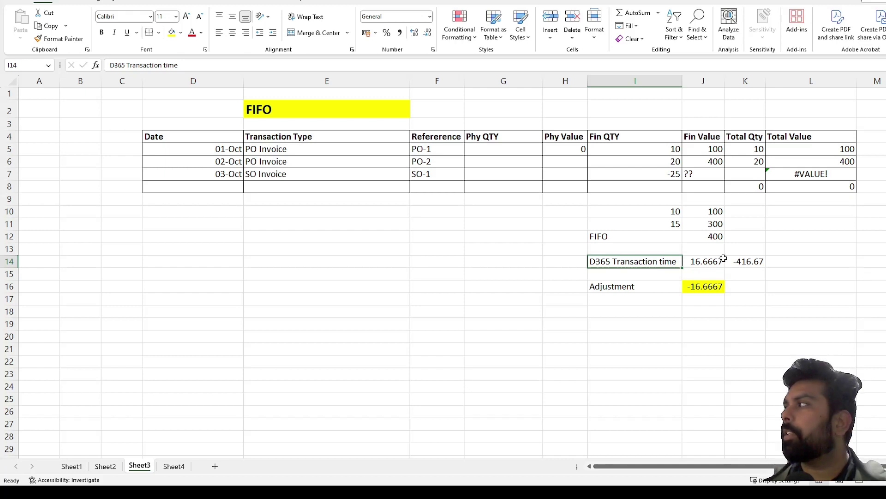
{"action": "left_click", "coordinate": [711, 264]}
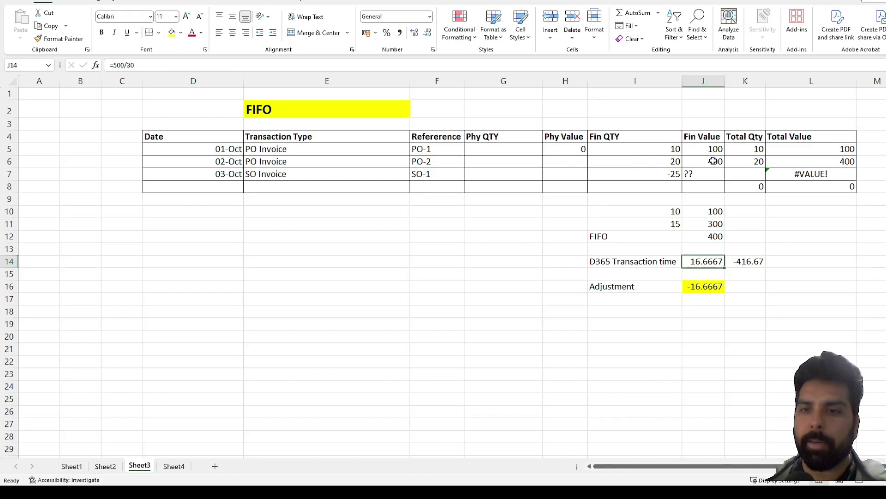
{"action": "left_click", "coordinate": [741, 262]}
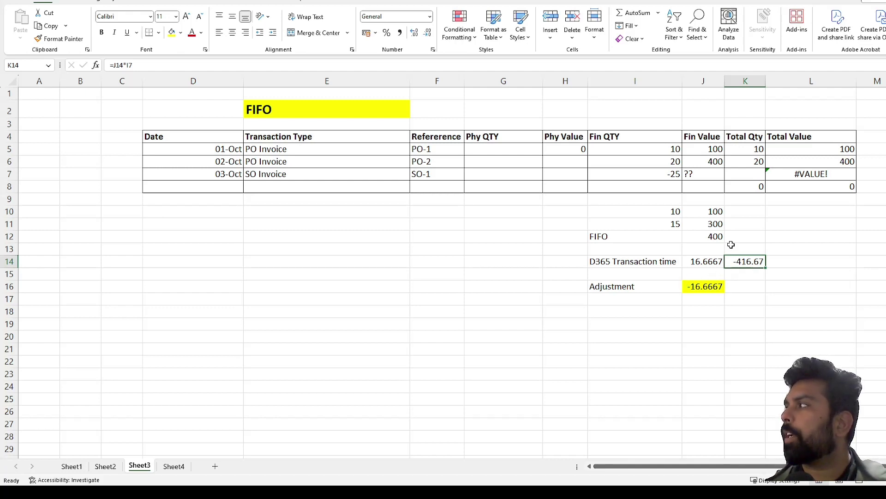
{"action": "left_click", "coordinate": [717, 238]}
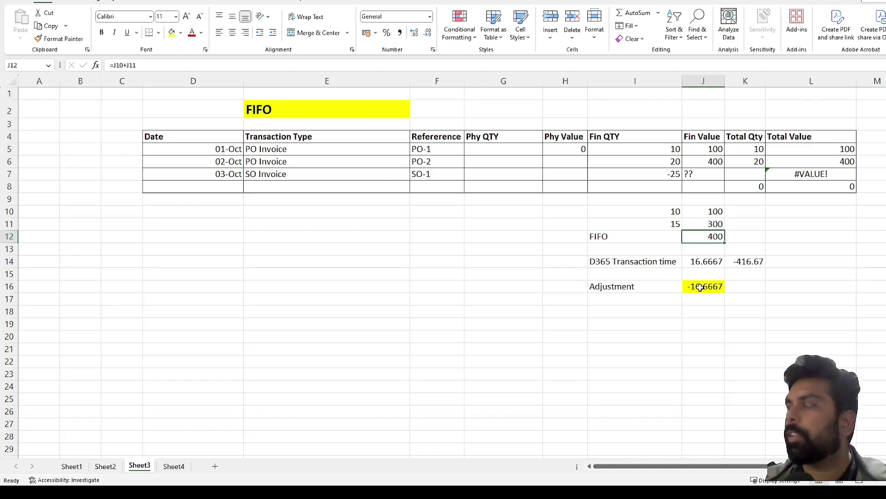
{"action": "left_click", "coordinate": [700, 287]}
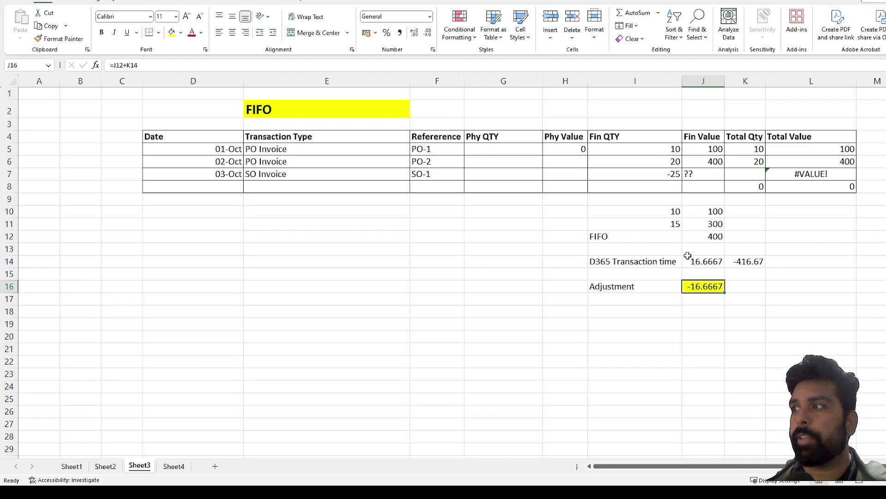
Open Sheet4 and trace the LIFO issue cost in I11:J13 back to the PO-2 and PO-1 quantities
{"action": "left_click", "coordinate": [174, 467]}
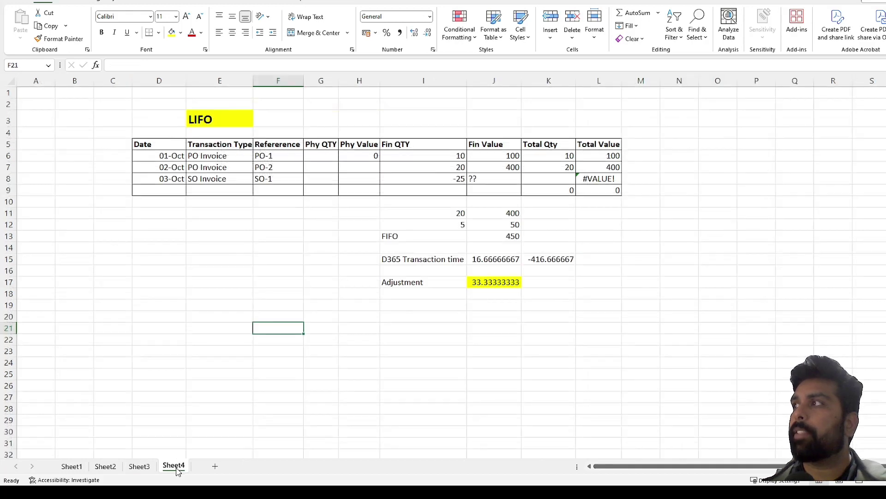
{"action": "left_click", "coordinate": [194, 211]}
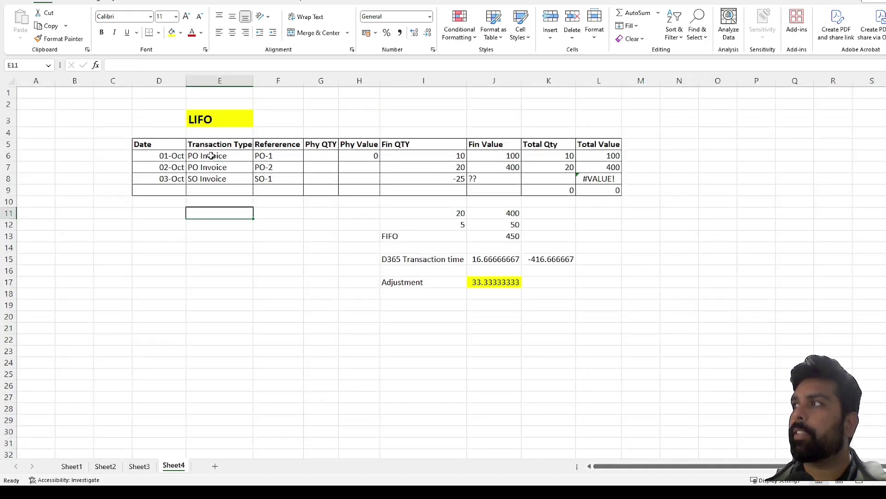
{"action": "left_click", "coordinate": [441, 180]}
{"action": "left_click", "coordinate": [456, 213]}
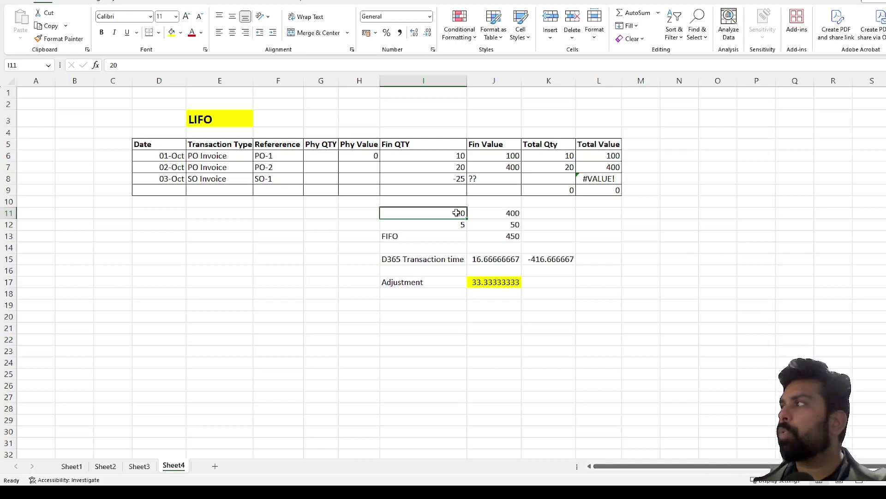
{"action": "left_click", "coordinate": [460, 167]}
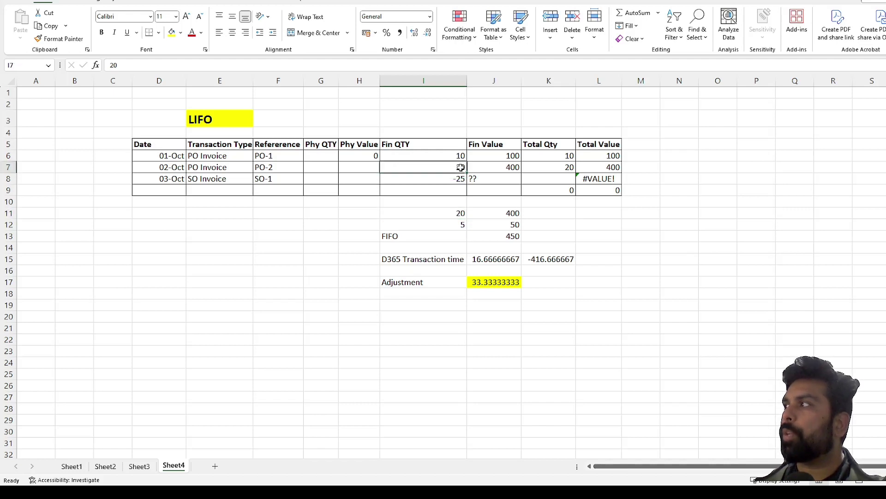
{"action": "left_click", "coordinate": [506, 212]}
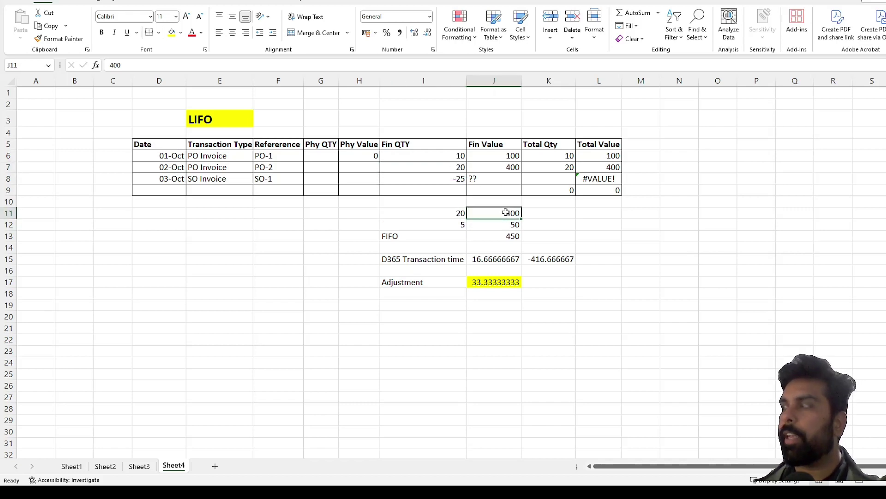
{"action": "left_click", "coordinate": [460, 224]}
{"action": "left_click", "coordinate": [456, 156]}
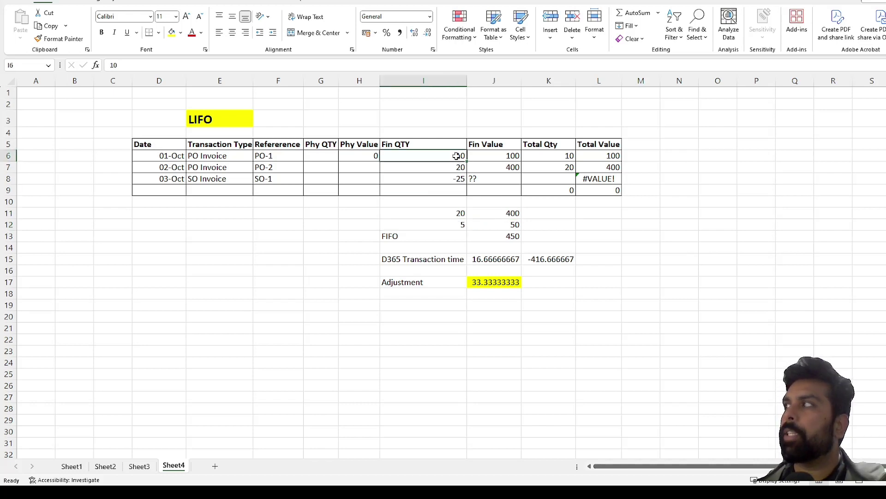
{"action": "left_click", "coordinate": [505, 225]}
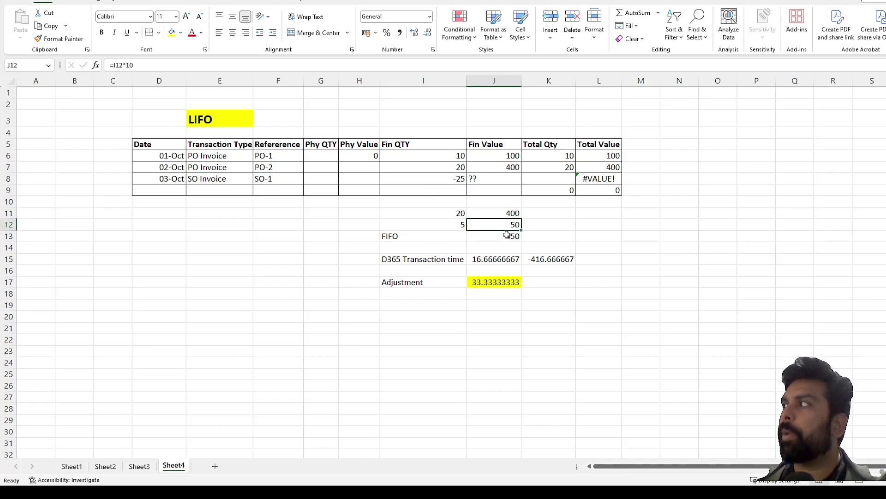
{"action": "left_click", "coordinate": [507, 236]}
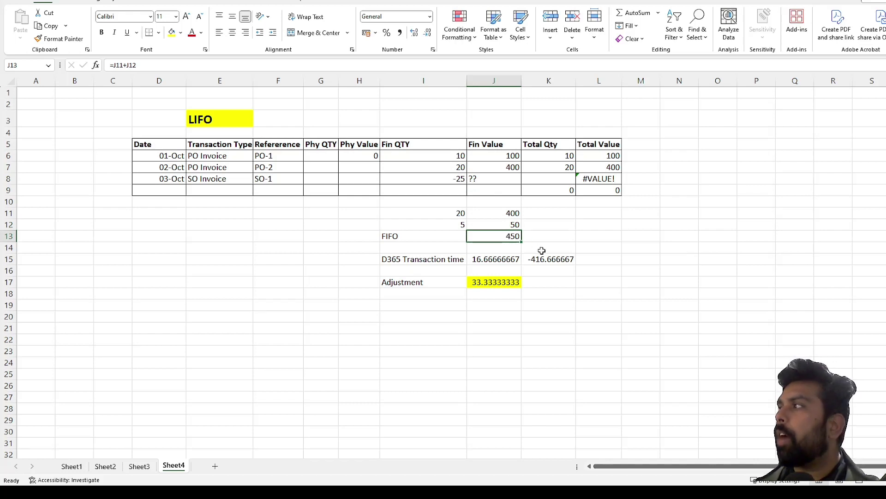
Examine the LIFO sheet's D365 transaction time value and adjustment formula against the LIFO total and the SO Invoice row
{"action": "left_click", "coordinate": [437, 260]}
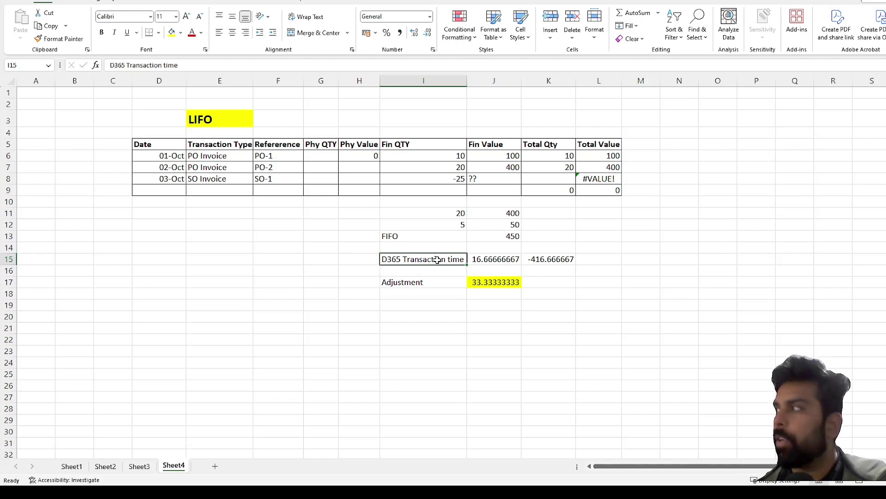
{"action": "left_click", "coordinate": [551, 261]}
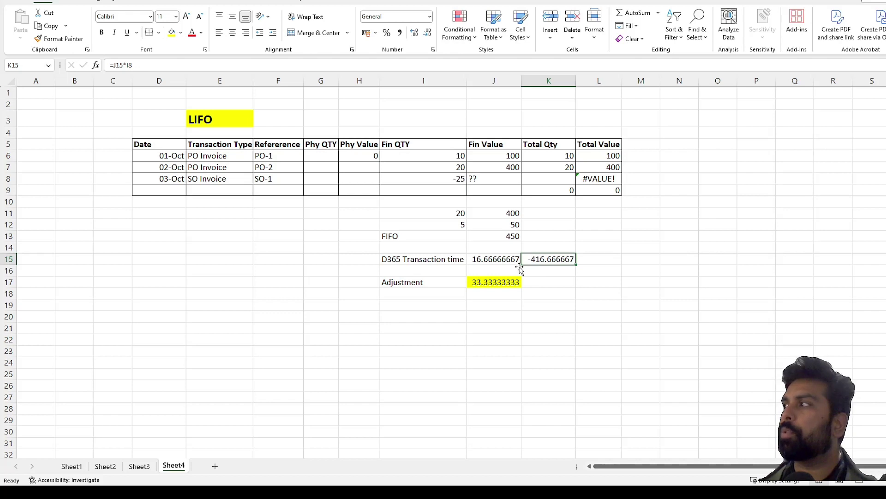
{"action": "left_click", "coordinate": [489, 283]}
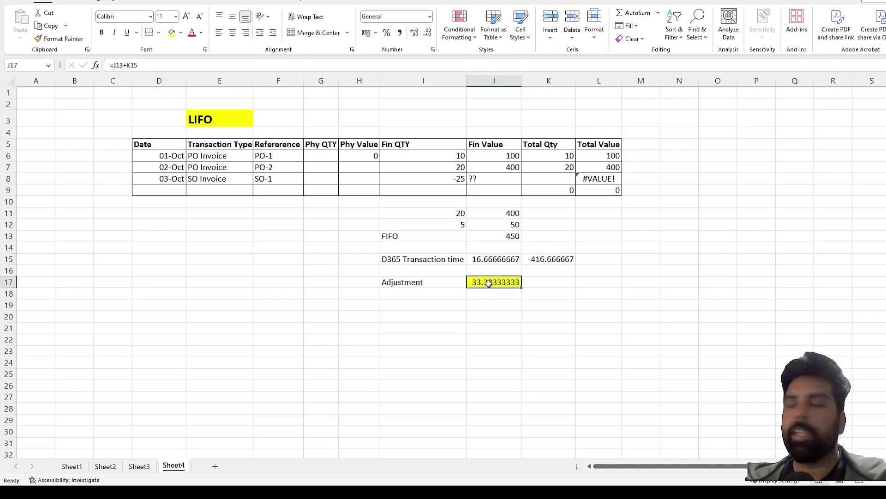
{"action": "left_click", "coordinate": [560, 259]}
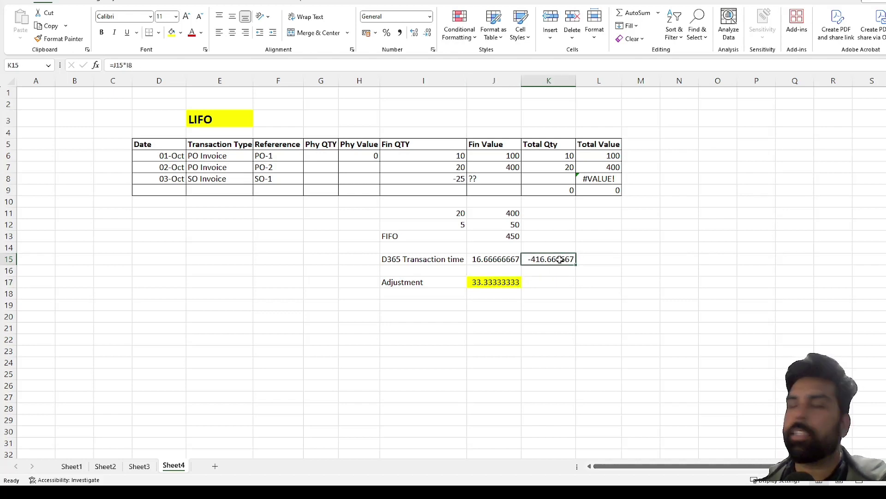
{"action": "left_click", "coordinate": [508, 237]}
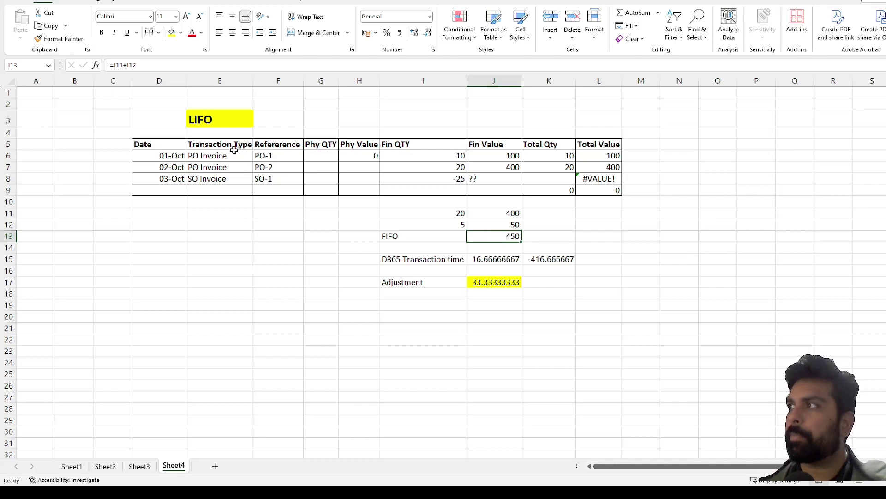
{"action": "left_click", "coordinate": [250, 179]}
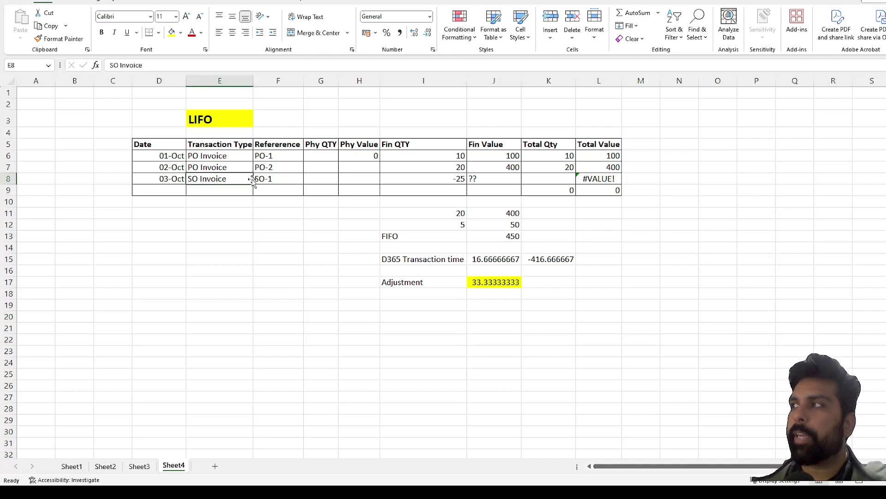
Revisit the FIFO sheet, switch to Finance and Operations, and review the FIFO and LIFO items' purchase and sales order inventory transactions
{"action": "left_click", "coordinate": [140, 466]}
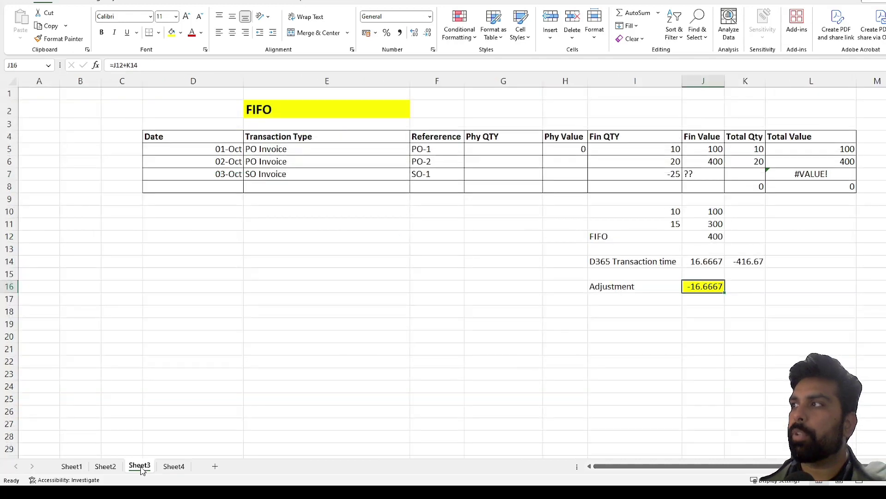
{"action": "left_click", "coordinate": [285, 275]}
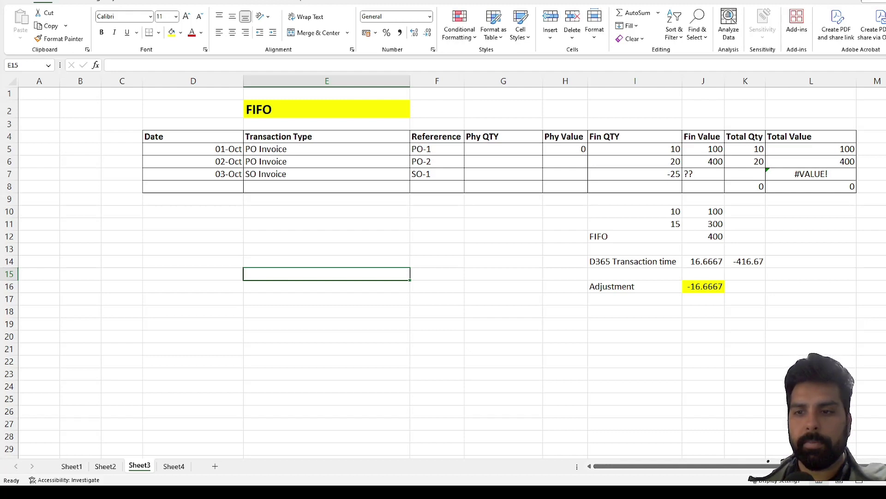
{"action": "key", "text": "alt+Tab"}
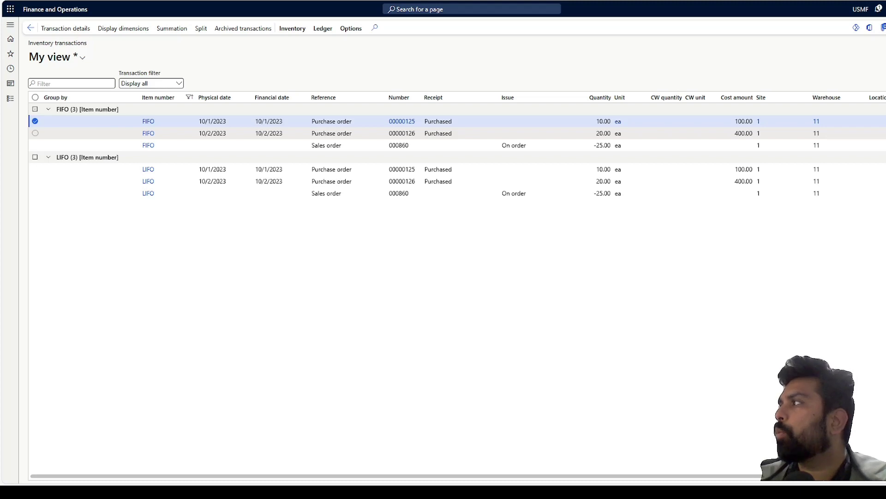
{"action": "left_click", "coordinate": [571, 135]}
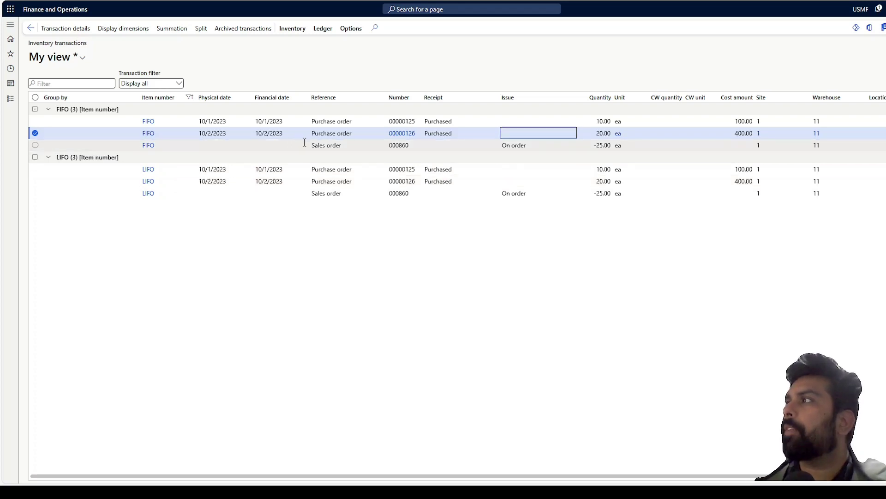
{"action": "left_click", "coordinate": [304, 143]}
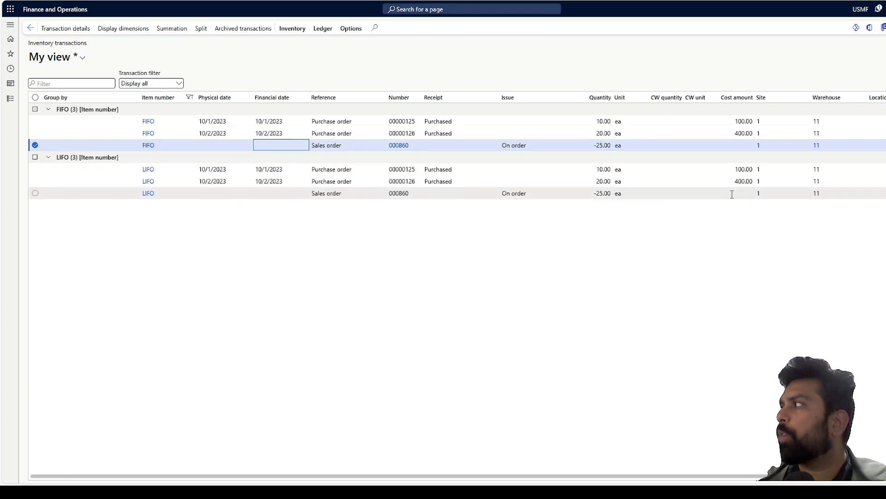
{"action": "left_click", "coordinate": [732, 194]}
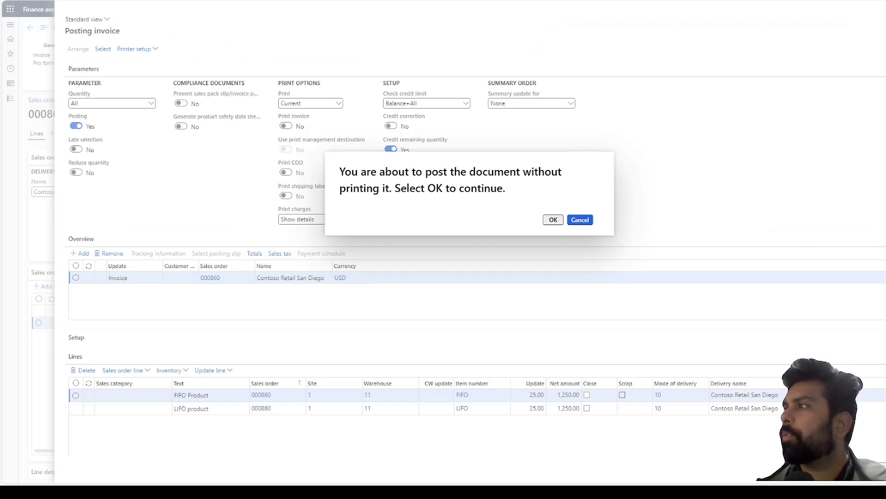
Post the sales order invoice for the FIFO and LIFO items without printing, and check the cost amounts of both sales transactions
{"action": "left_click", "coordinate": [554, 220]}
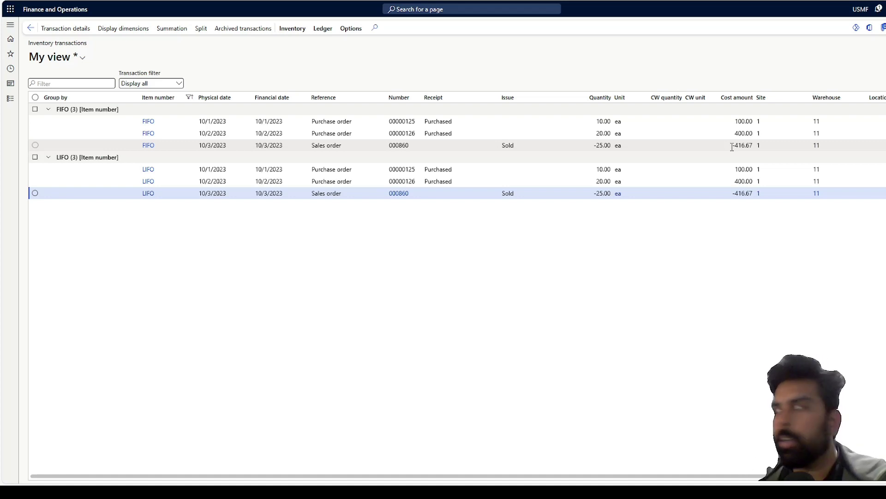
{"action": "left_click_drag", "start_coordinate": [731, 147], "coordinate": [749, 150]}
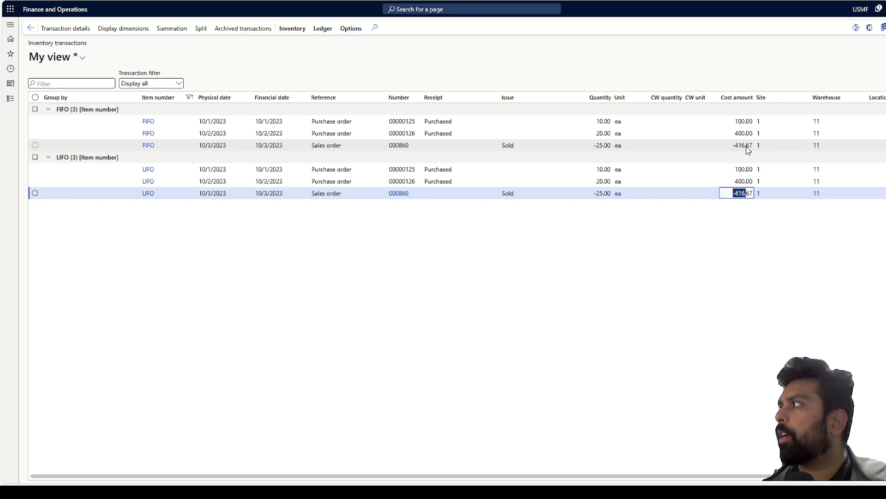
{"action": "left_click", "coordinate": [581, 271]}
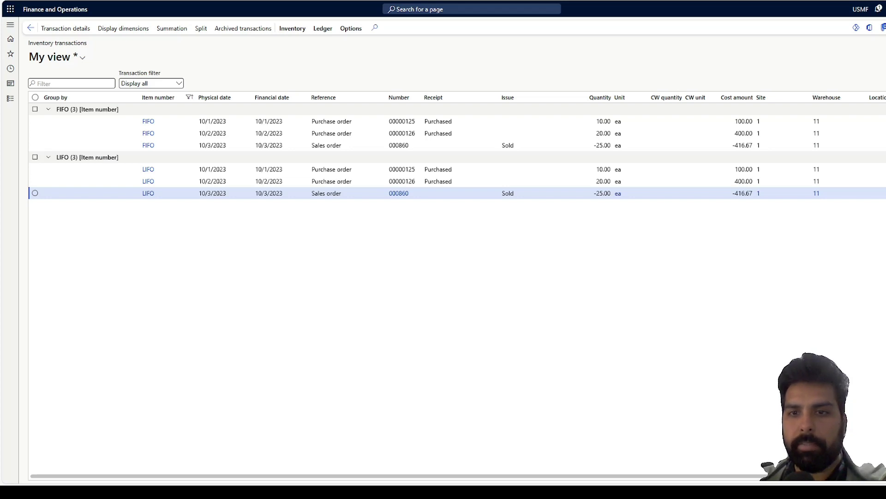
Switch to the Excel FIFO sheet and examine the D365 transaction time issue value in K14 and the adjustment formula in J16
{"action": "key", "text": "alt+Tab"}
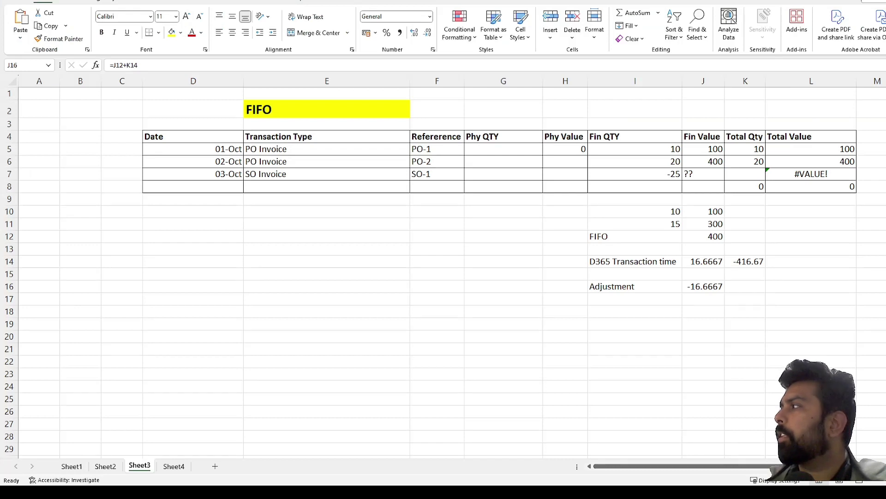
{"action": "left_click", "coordinate": [744, 262]}
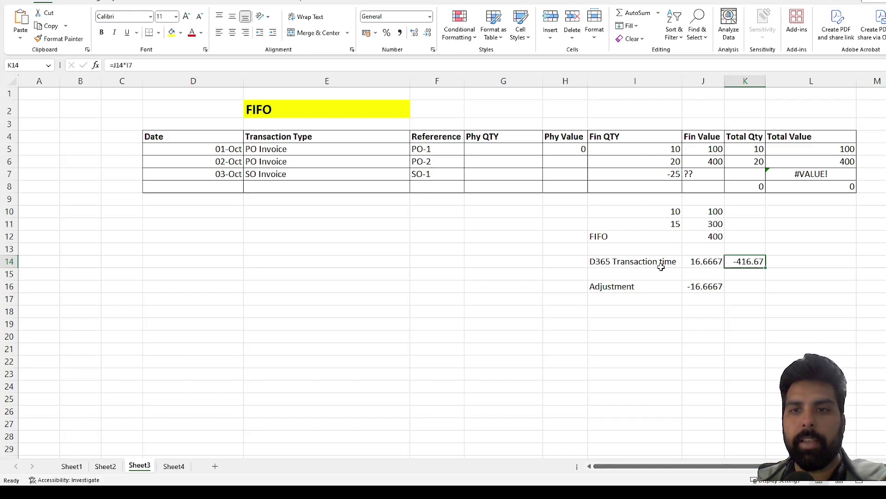
{"action": "left_click", "coordinate": [701, 287]}
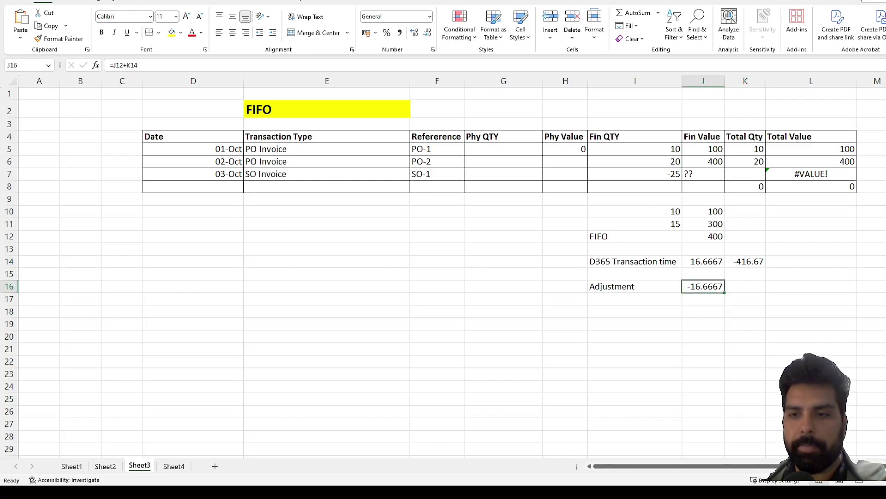
Switch to Finance and Operations and open Closing and adjustment from the Inventory management periodic tasks
{"action": "key", "text": "alt+Tab"}
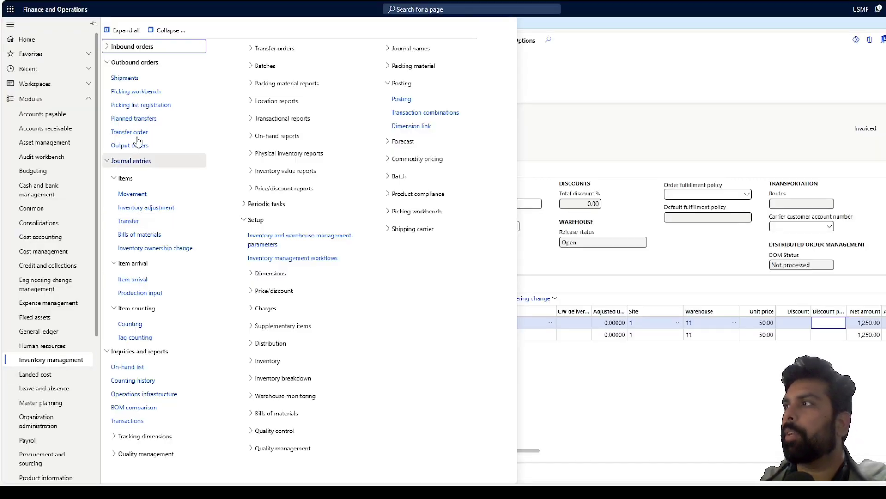
{"action": "left_click", "coordinate": [175, 31]}
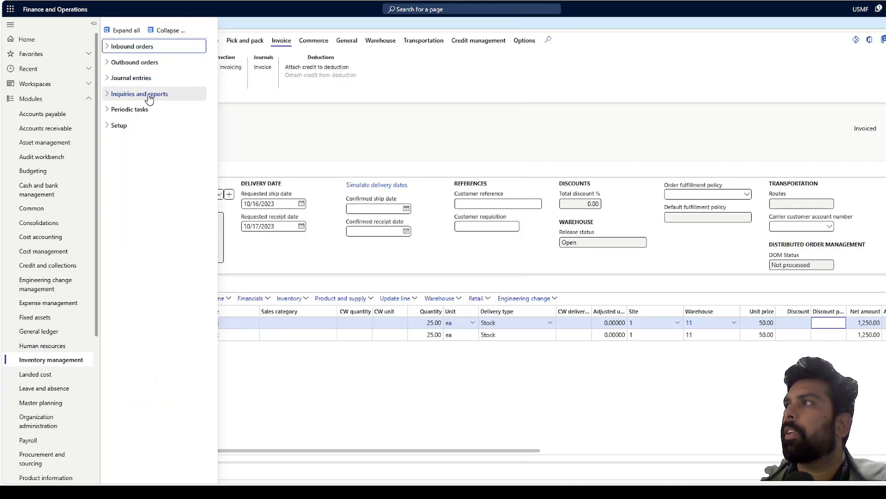
{"action": "left_click", "coordinate": [143, 111]}
{"action": "left_click", "coordinate": [143, 125]}
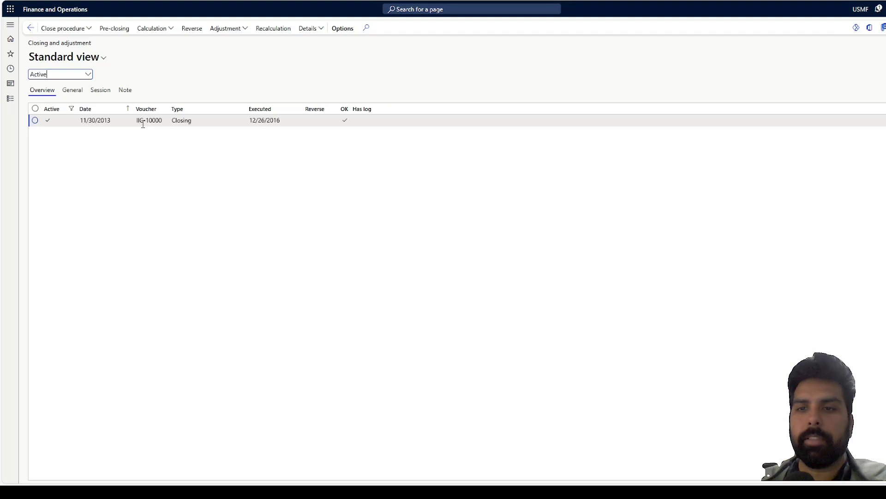
{"action": "left_click", "coordinate": [144, 124]}
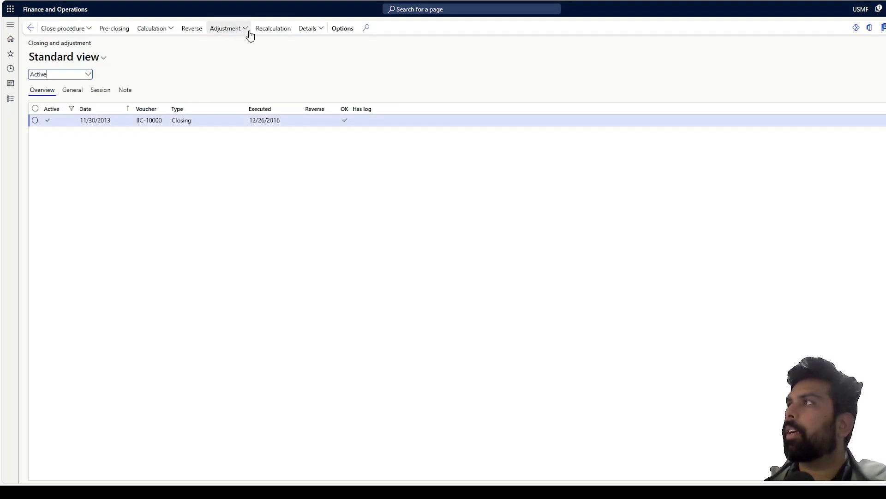
Start an inventory recalculation up to 10/31/2023 with the specification set to Item number
{"action": "left_click", "coordinate": [264, 30]}
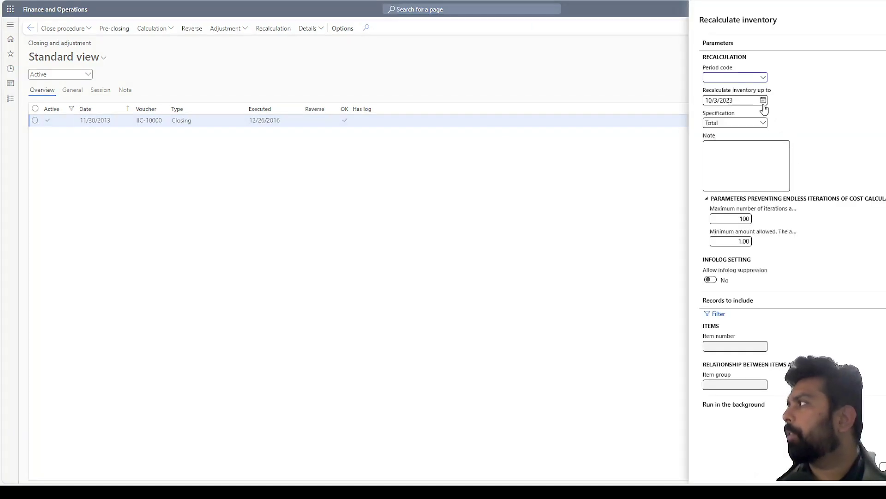
{"action": "left_click", "coordinate": [763, 105]}
{"action": "left_click", "coordinate": [740, 194]}
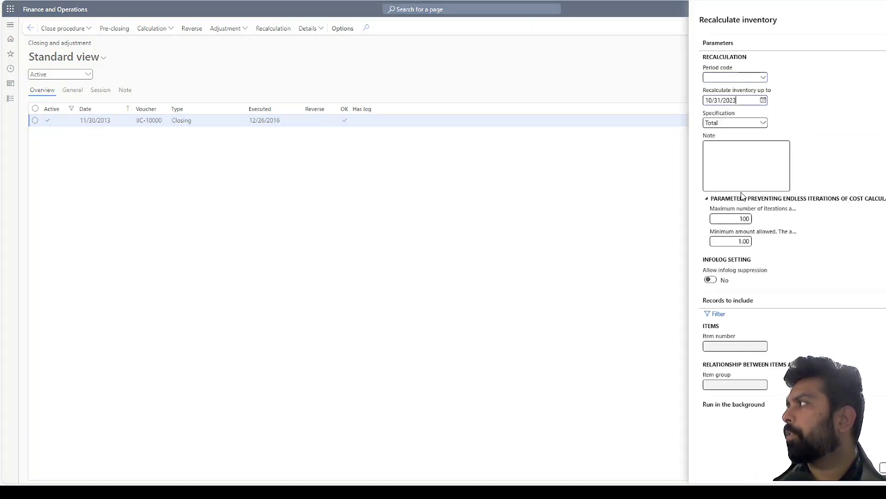
{"action": "left_click", "coordinate": [764, 124]}
{"action": "left_click", "coordinate": [737, 155]}
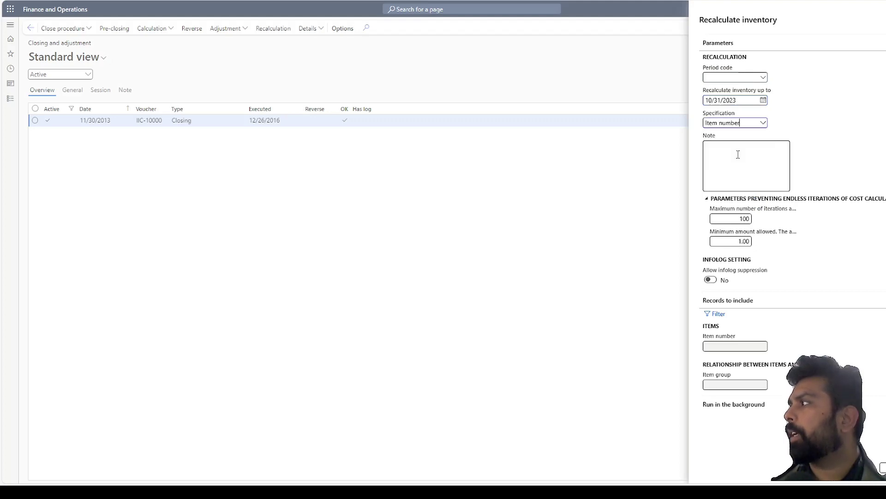
Filter the recalculation's records to the item numbers FIFO,LIFO
{"action": "left_click", "coordinate": [717, 317]}
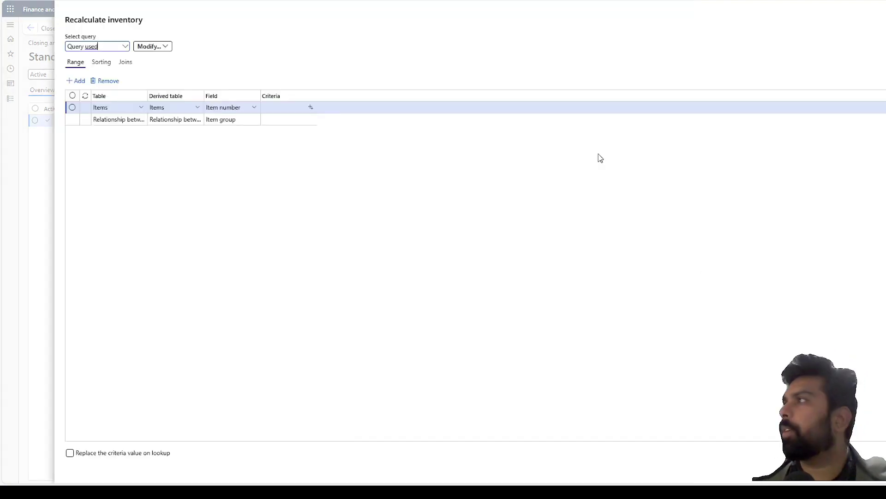
{"action": "left_click", "coordinate": [287, 108]}
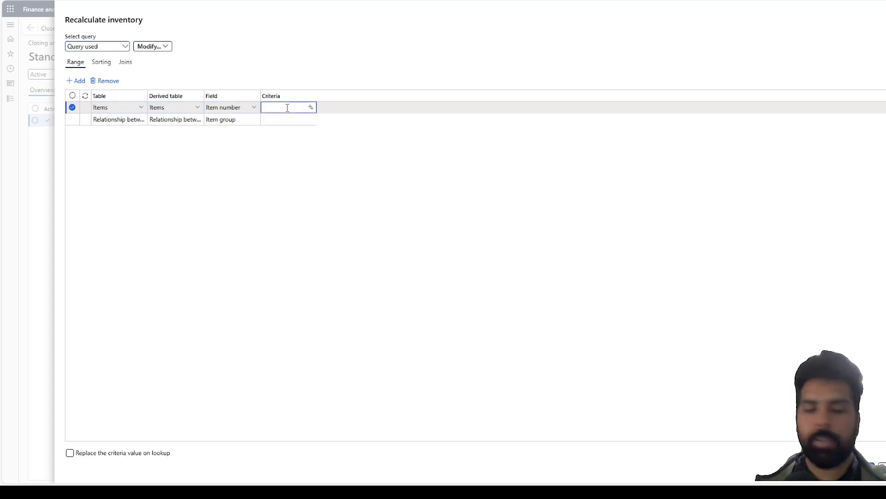
{"action": "type", "text": "FIFO"}
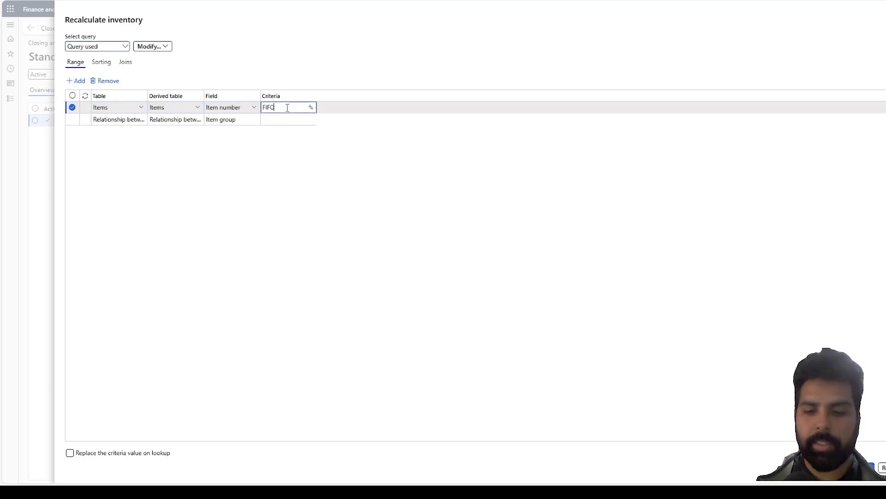
{"action": "type", "text": ",LIFO"}
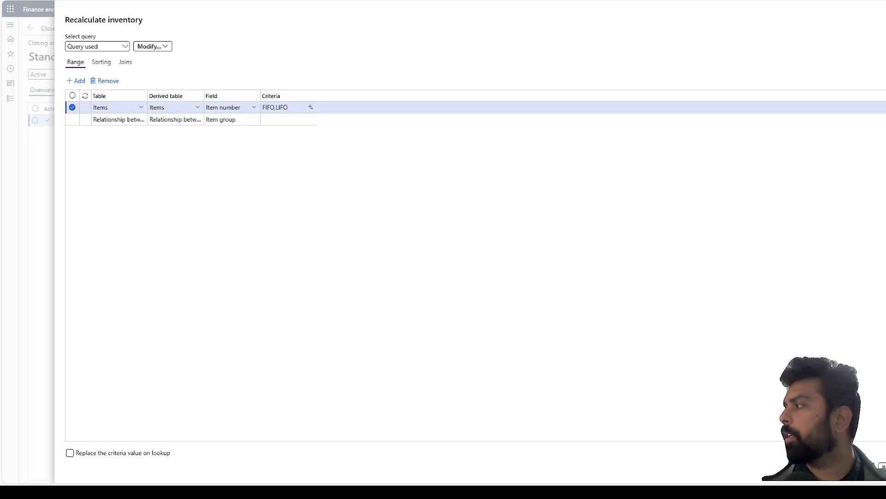
{"action": "key", "text": "Return"}
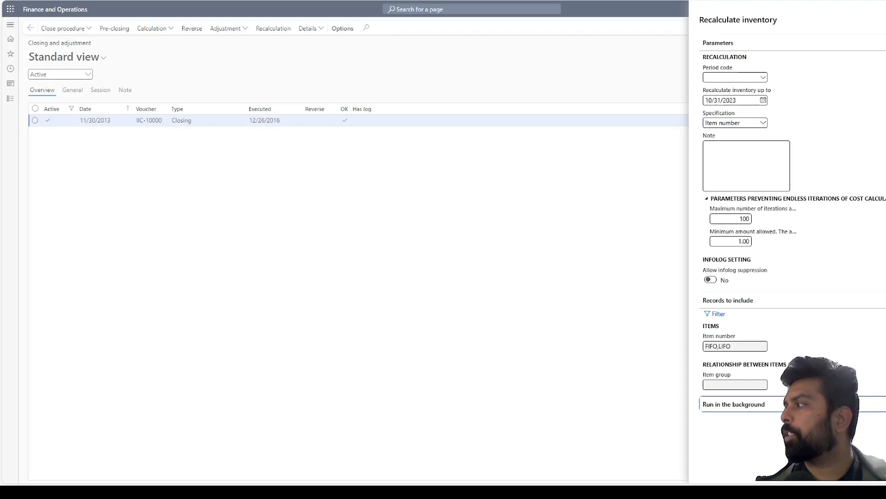
Run the inventory recalculation and monitor its entry in the closing and adjustment list until processing ends
{"action": "key", "text": "Return"}
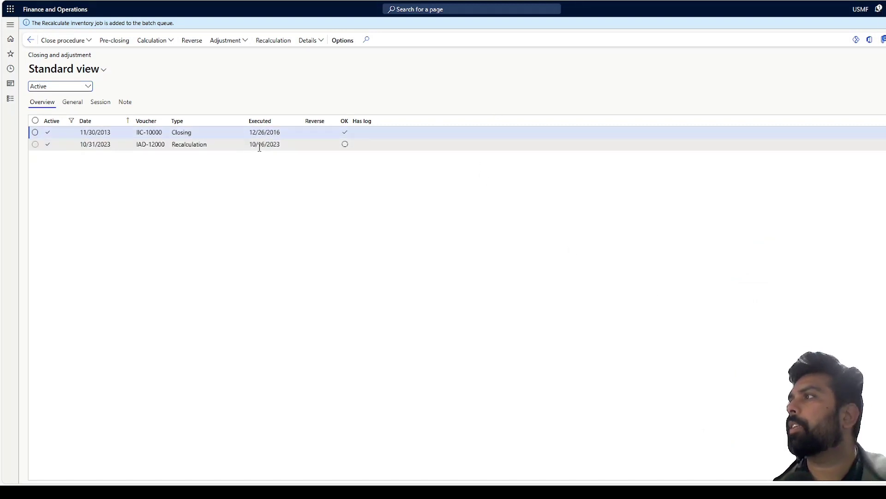
{"action": "left_click", "coordinate": [259, 145]}
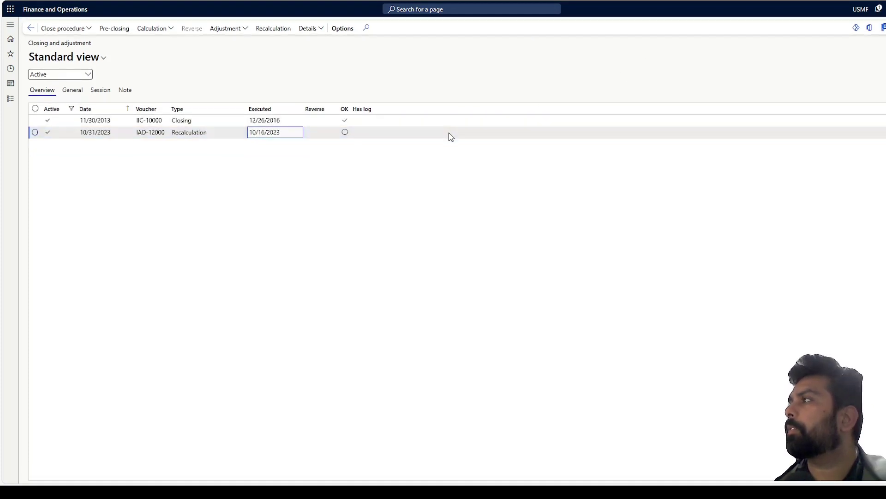
{"action": "left_click", "coordinate": [451, 137]}
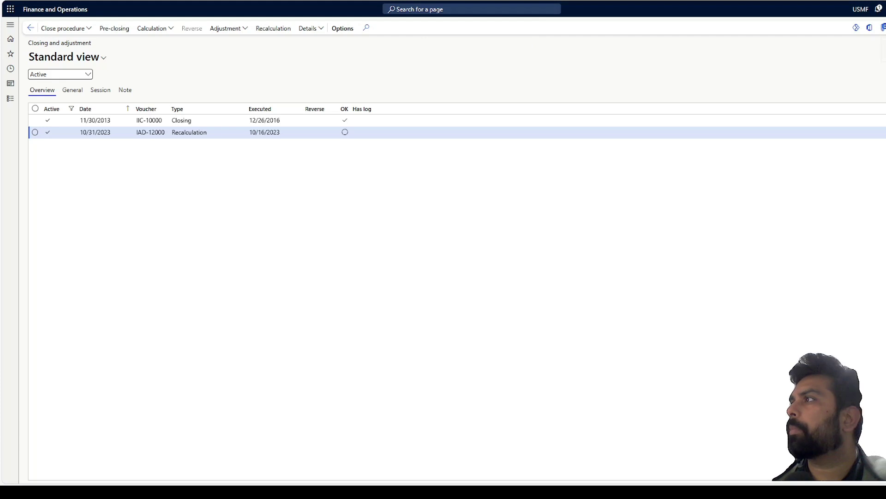
{"action": "left_click", "coordinate": [308, 125]}
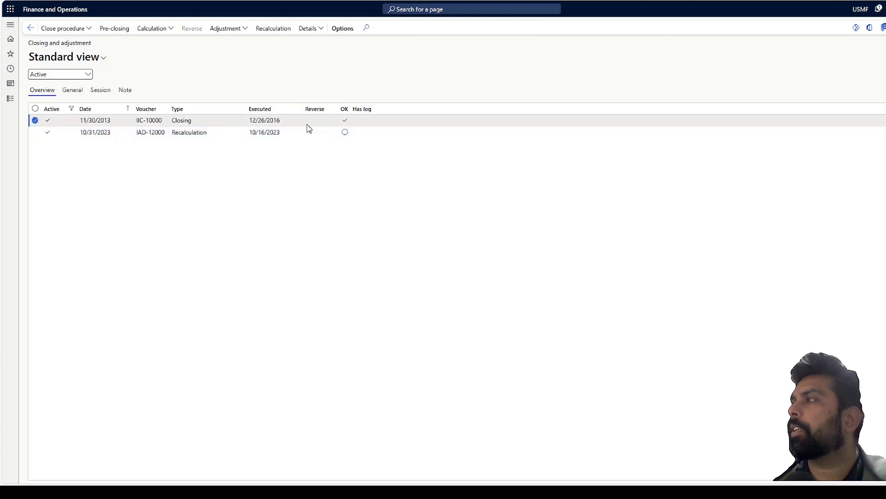
{"action": "left_click", "coordinate": [307, 134]}
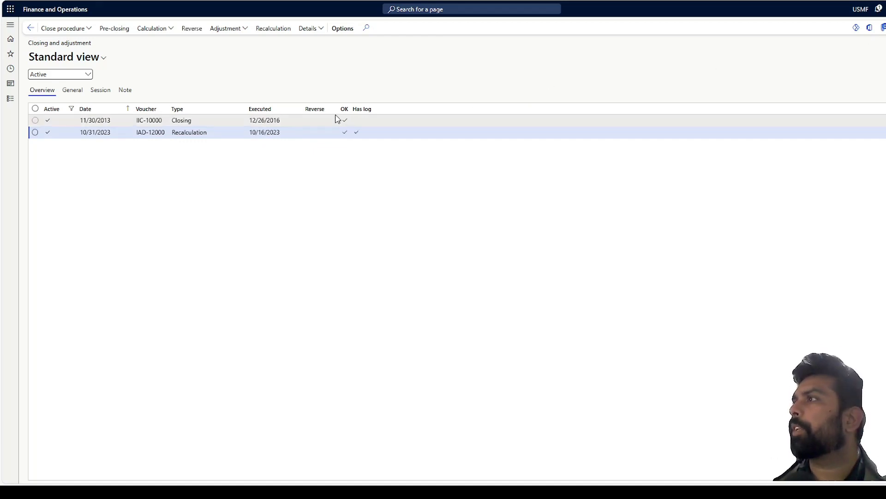
{"action": "left_click", "coordinate": [314, 133]}
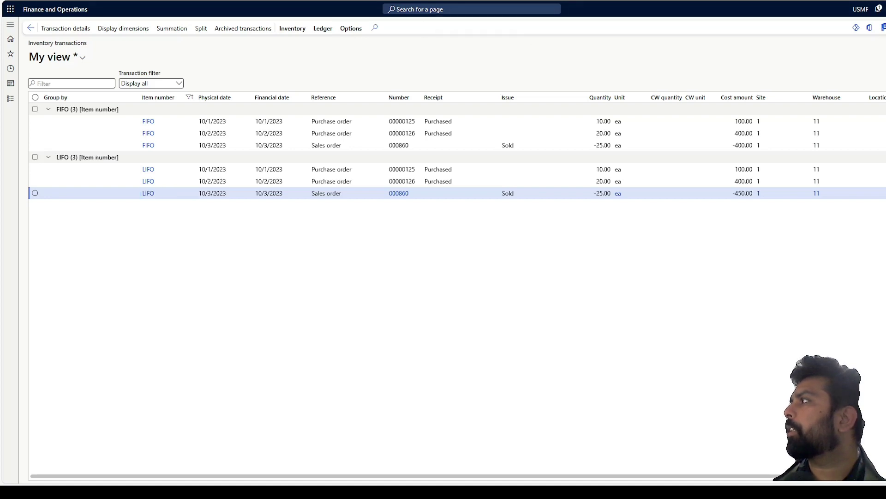
Insert the Adjustment field as a column in the inventory transactions list
{"action": "left_click", "coordinate": [734, 145]}
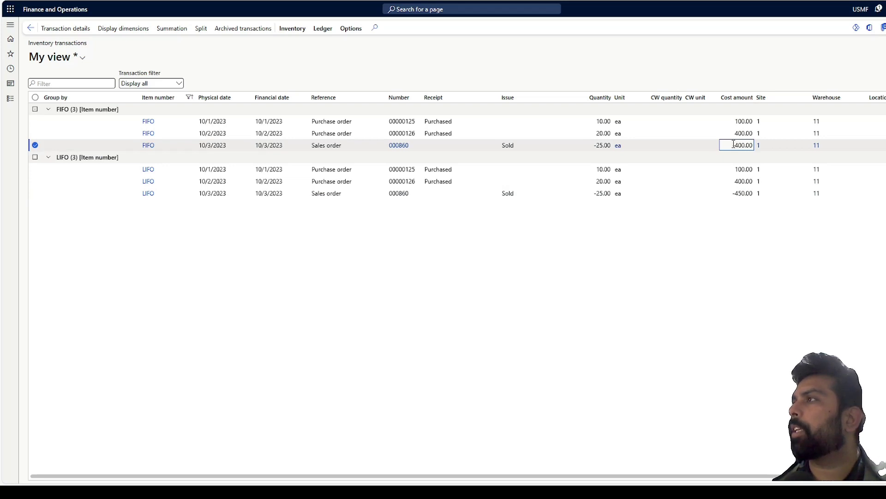
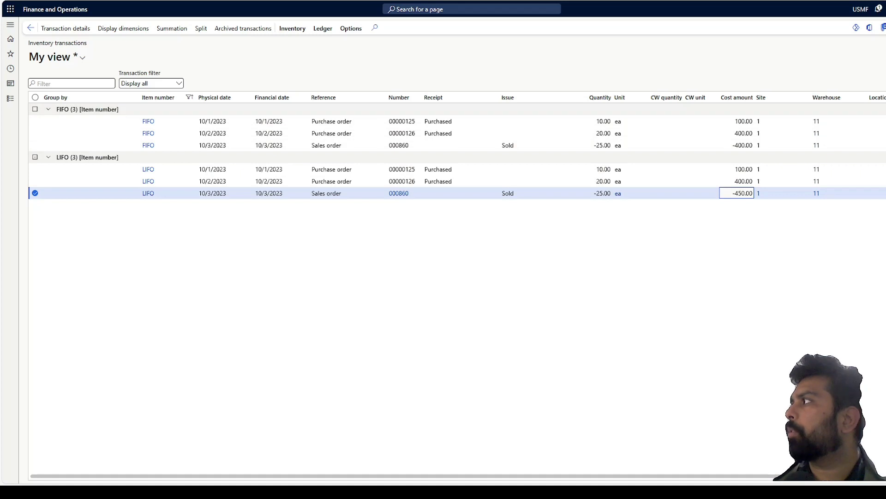
{"action": "right_click", "coordinate": [868, 102]}
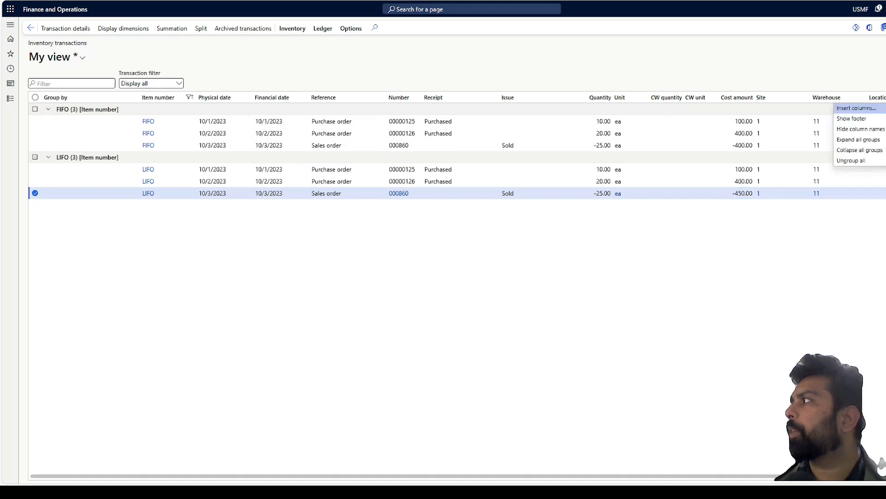
{"action": "left_click", "coordinate": [871, 110]}
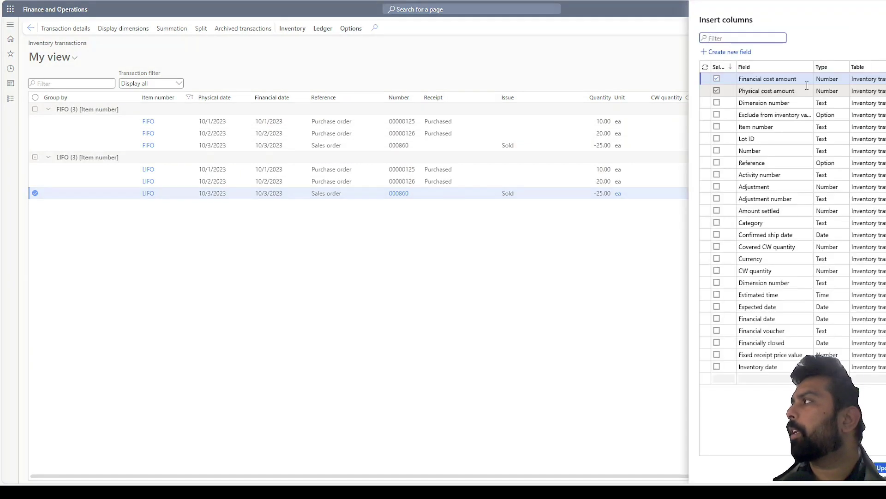
{"action": "left_click", "coordinate": [716, 187]}
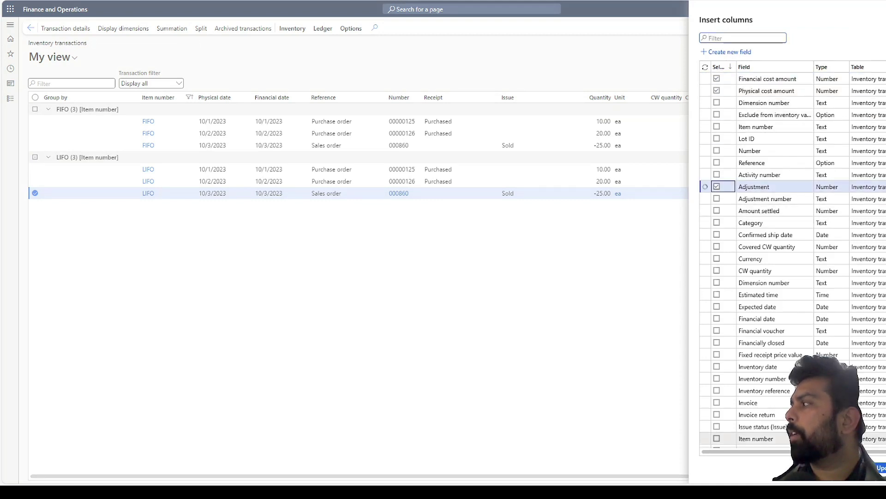
{"action": "left_click", "coordinate": [881, 468]}
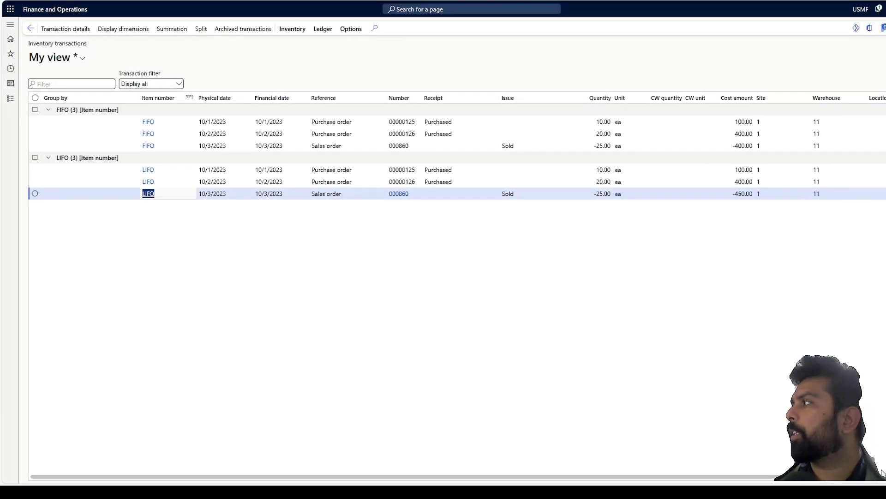
Compare the Adjustment, financial and physical cost amounts of the FIFO and LIFO sales order transactions
{"action": "left_click_drag", "start_coordinate": [757, 476], "coordinate": [870, 479]}
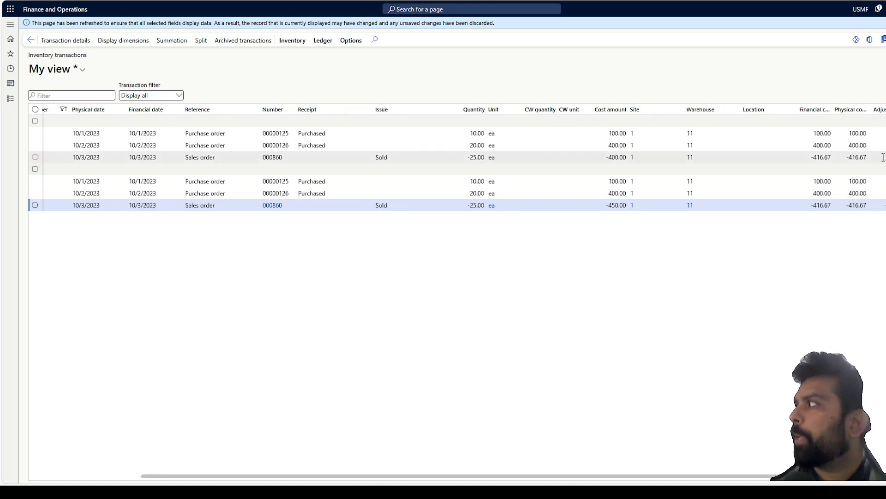
{"action": "left_click", "coordinate": [884, 157]}
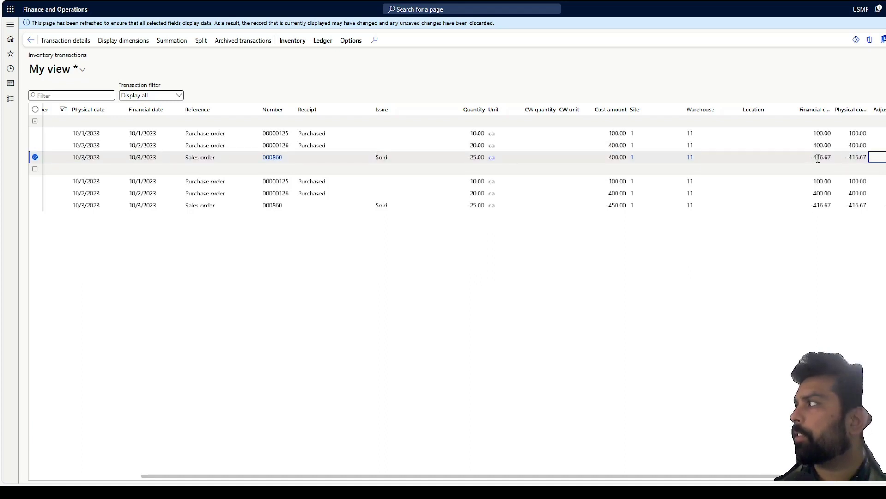
{"action": "left_click", "coordinate": [883, 205]}
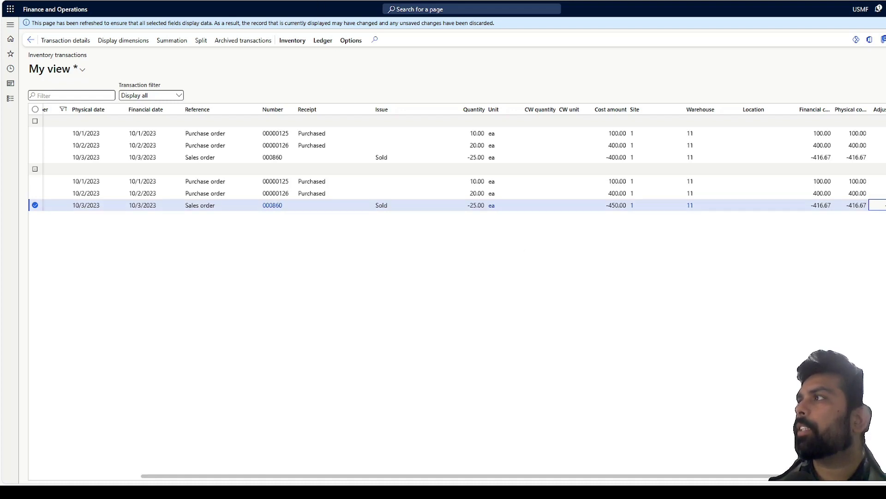
Return to Closing and adjustment, open the settlements of the 10/31/2023 recalculation, and examine the FIFO and LIFO adjustments
{"action": "key", "text": "Escape"}
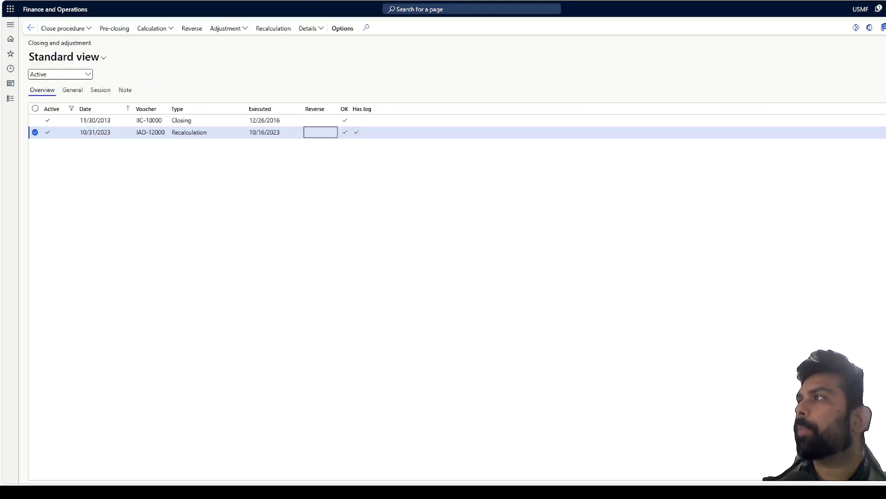
{"action": "left_click", "coordinate": [265, 134]}
{"action": "left_click", "coordinate": [323, 31]}
{"action": "left_click", "coordinate": [320, 54]}
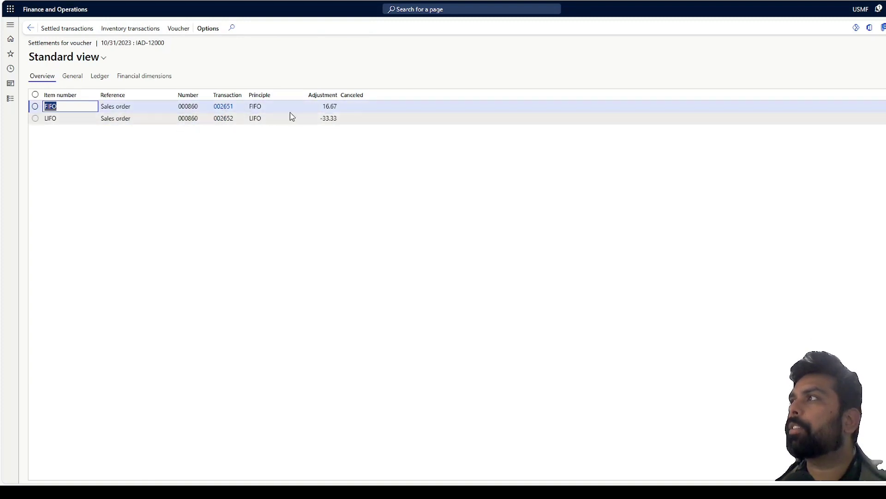
{"action": "left_click", "coordinate": [265, 107]}
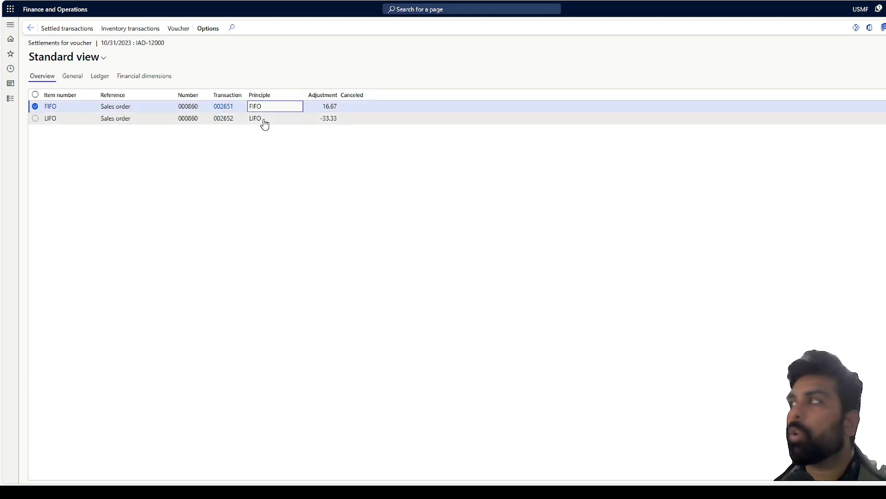
{"action": "left_click", "coordinate": [323, 106]}
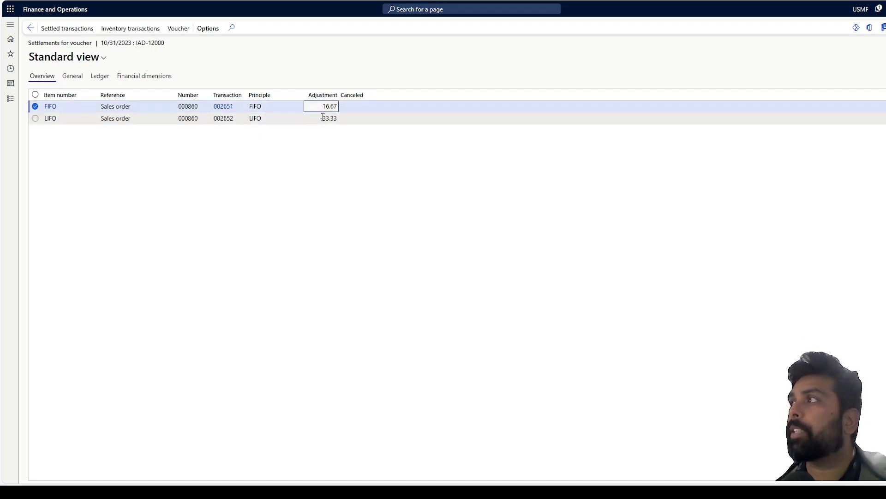
{"action": "left_click", "coordinate": [323, 118]}
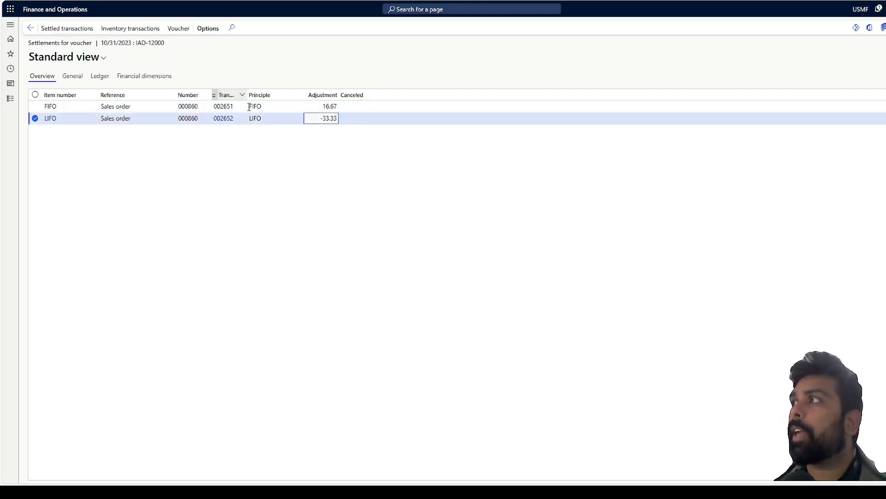
Open the voucher behind the LIFO settlement and examine its COGS and Finished Goods Inventory postings
{"action": "left_click", "coordinate": [179, 30]}
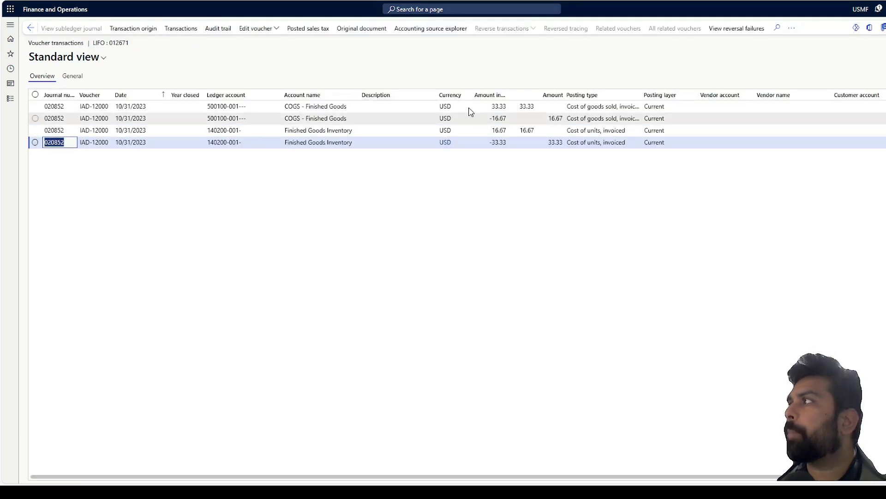
{"action": "left_click", "coordinate": [484, 117]}
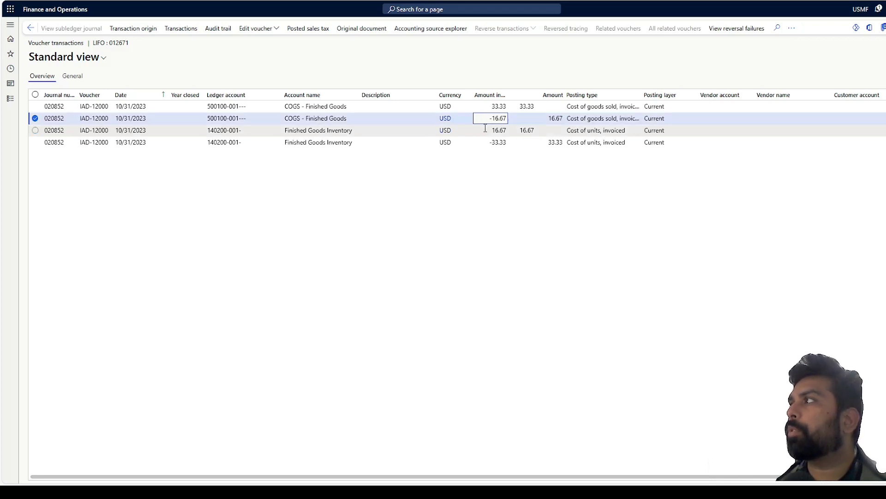
{"action": "left_click", "coordinate": [485, 129]}
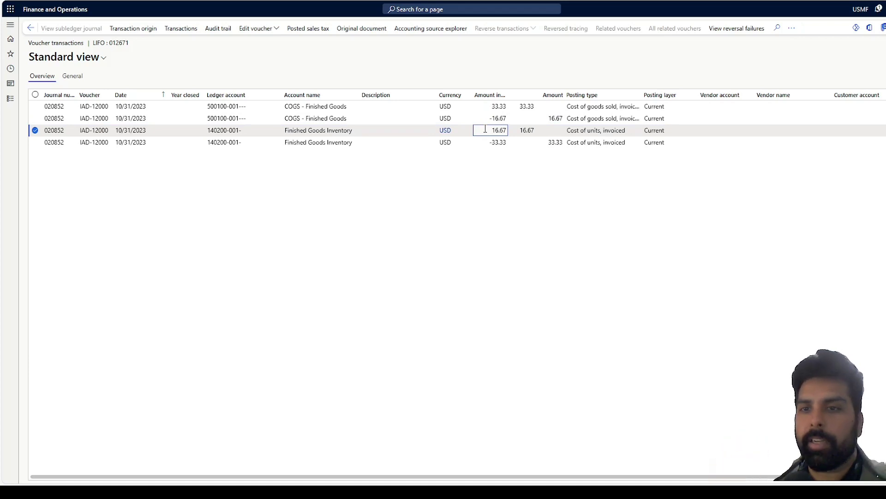
{"action": "left_click", "coordinate": [482, 142]}
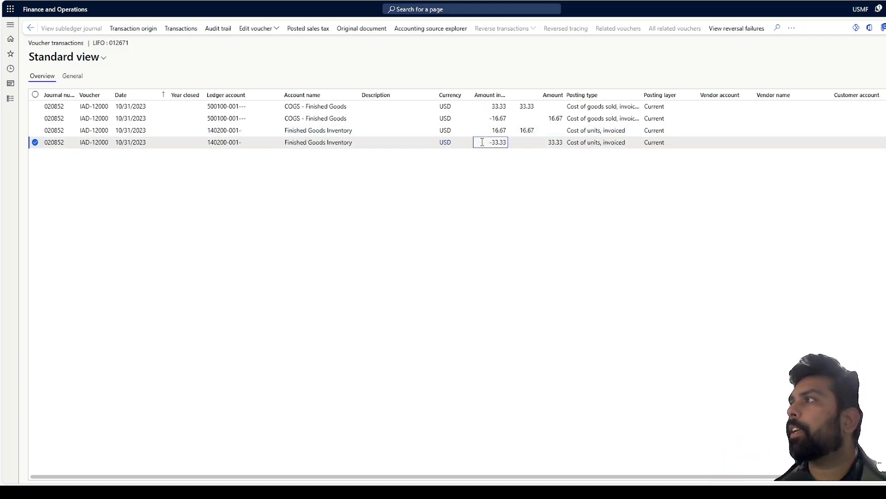
{"action": "left_click", "coordinate": [491, 105]}
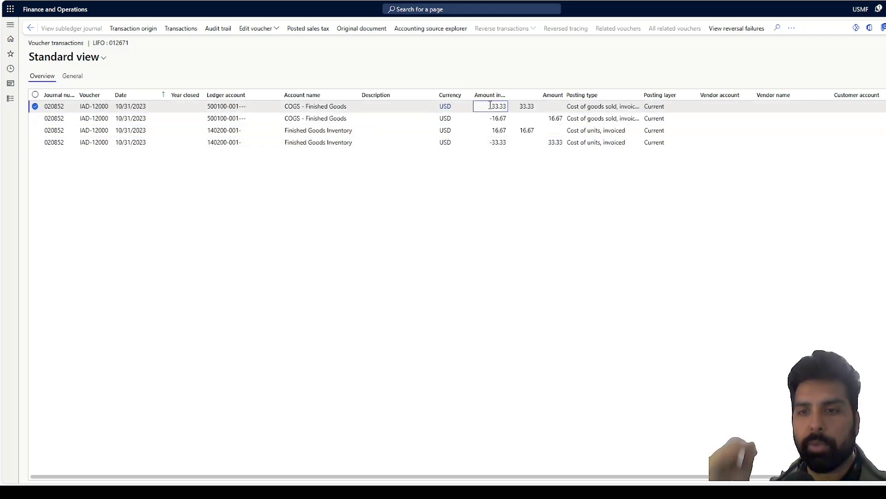
{"action": "left_click", "coordinate": [495, 143]}
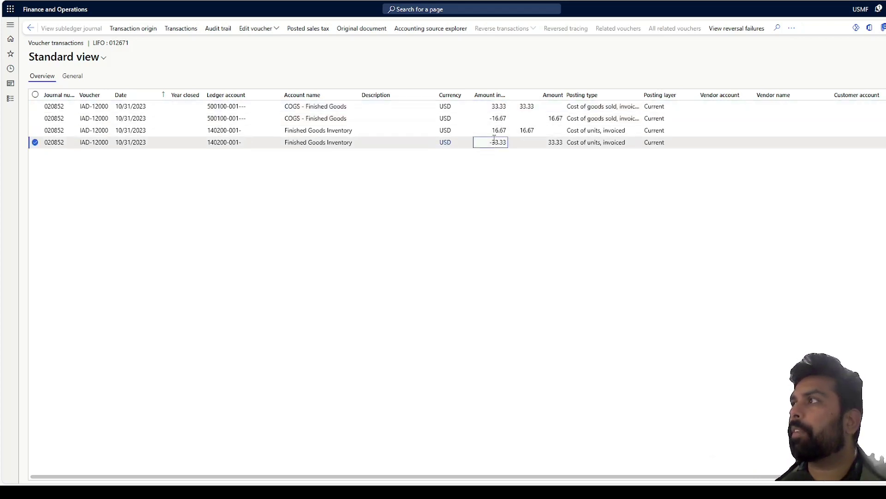
{"action": "left_click", "coordinate": [31, 29]}
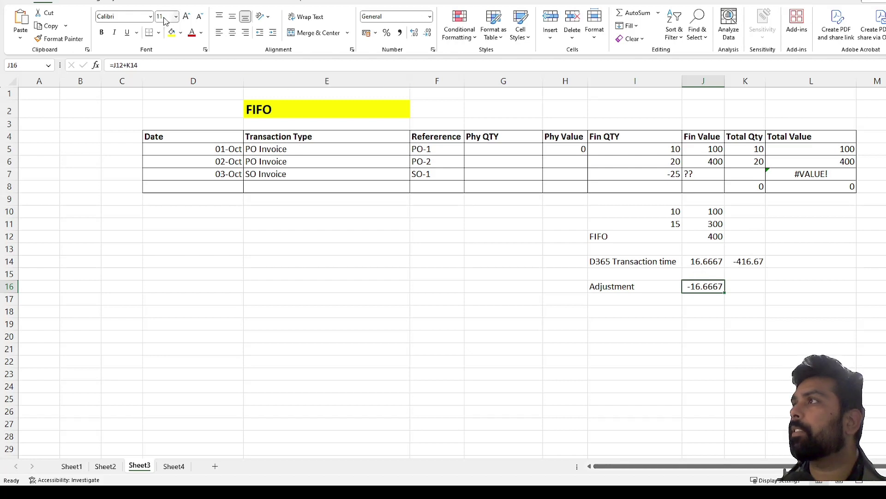
In the Excel workbook, highlight the Adjustment cells J16 on Sheet3 and J17 on Sheet4 in yellow
{"action": "left_click", "coordinate": [172, 32]}
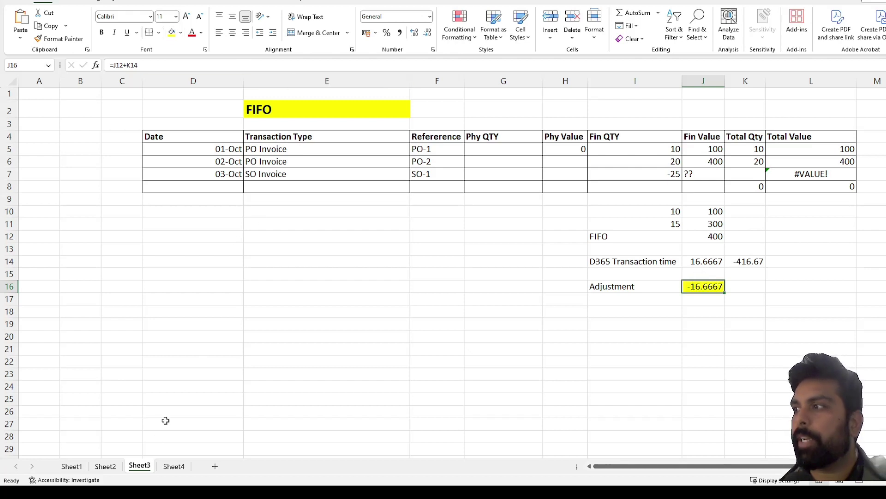
{"action": "left_click", "coordinate": [169, 469]}
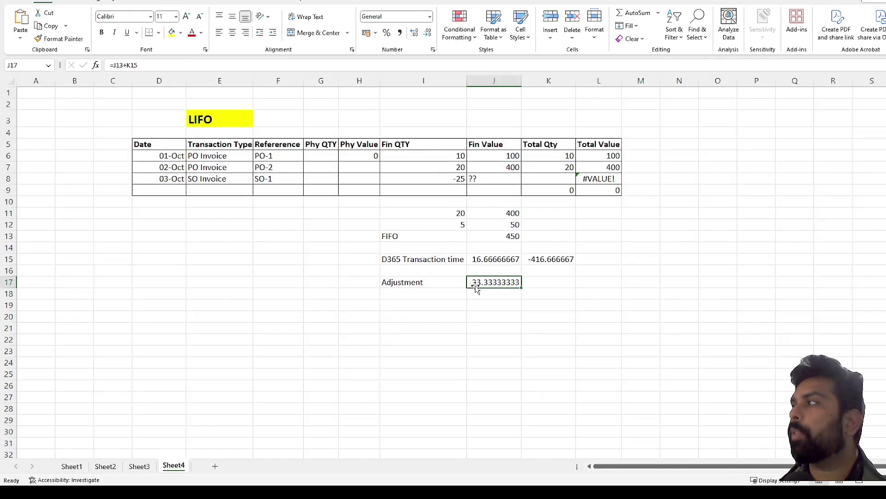
{"action": "left_click", "coordinate": [170, 33]}
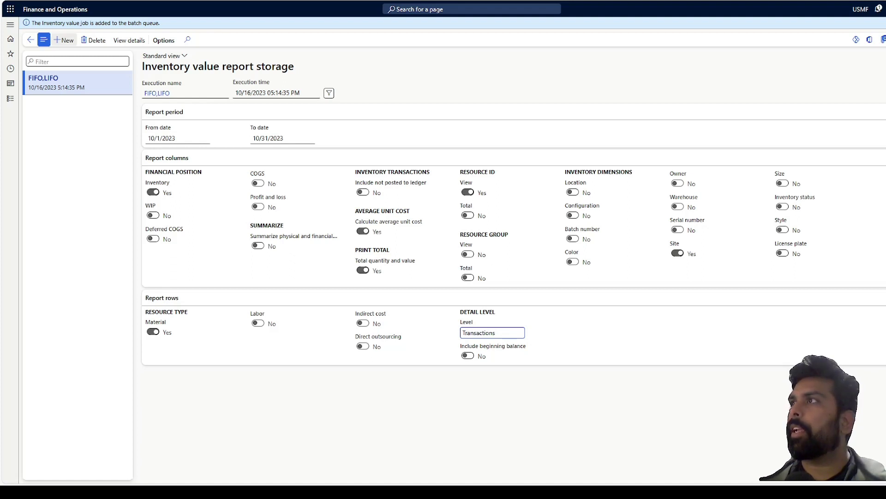
From a new inventory value report's ID details, open report 60 Transactions and examine its column setup
{"action": "left_click", "coordinate": [65, 41]}
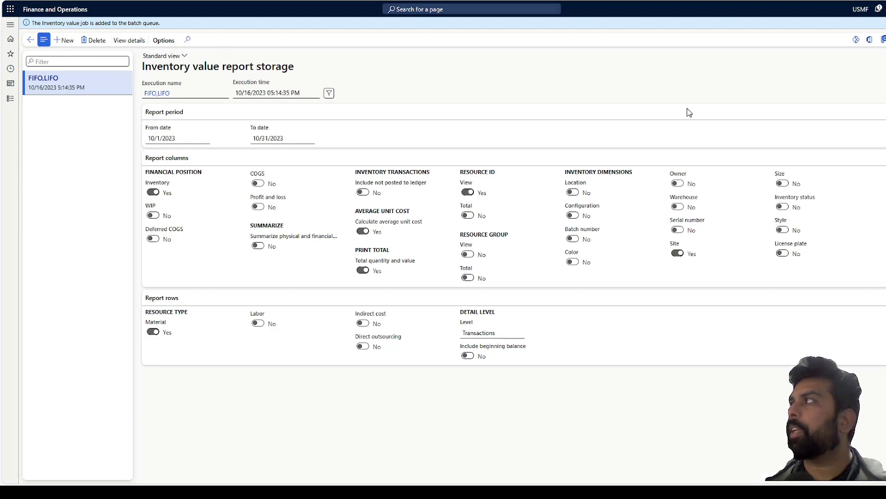
{"action": "left_click", "coordinate": [762, 122]}
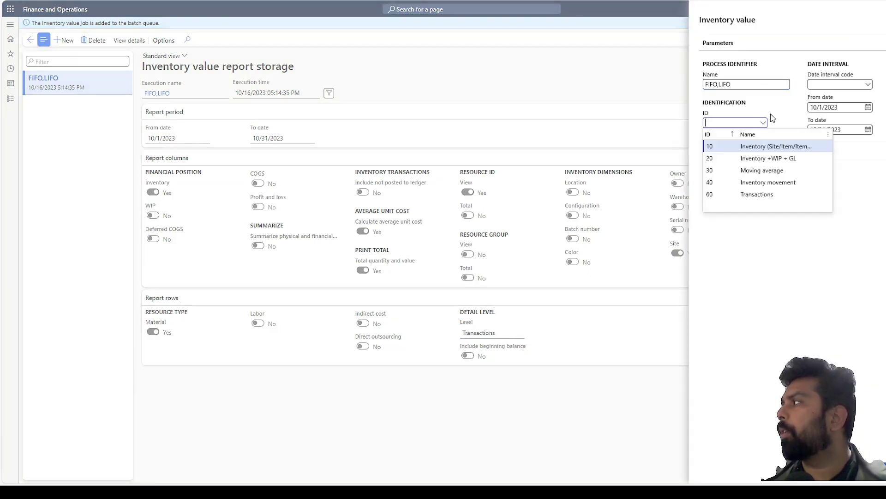
{"action": "left_click", "coordinate": [763, 123]}
{"action": "right_click", "coordinate": [765, 124]}
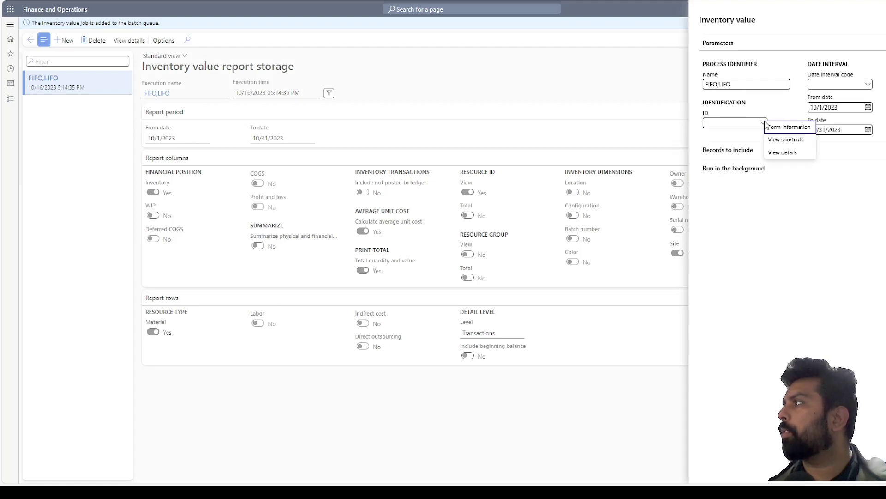
{"action": "key", "text": "Escape"}
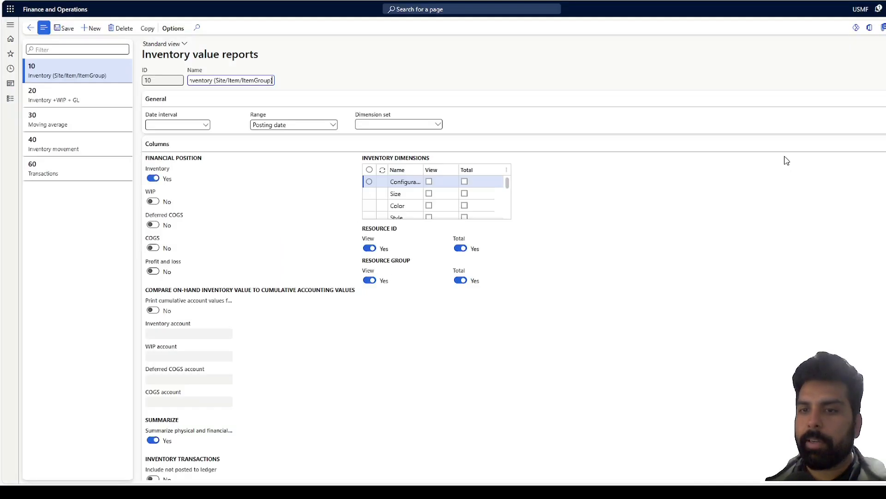
{"action": "left_click", "coordinate": [62, 179]}
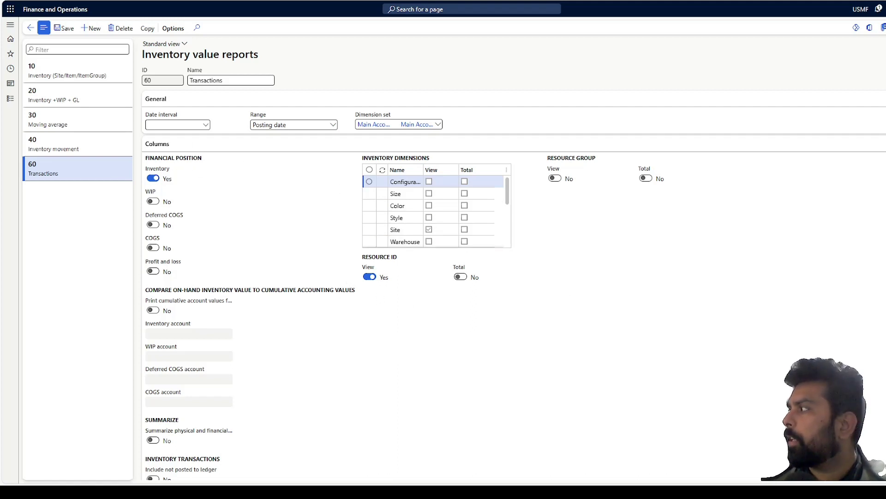
{"action": "scroll", "coordinate": [522, 404], "scroll_direction": "down", "scroll_amount": 4}
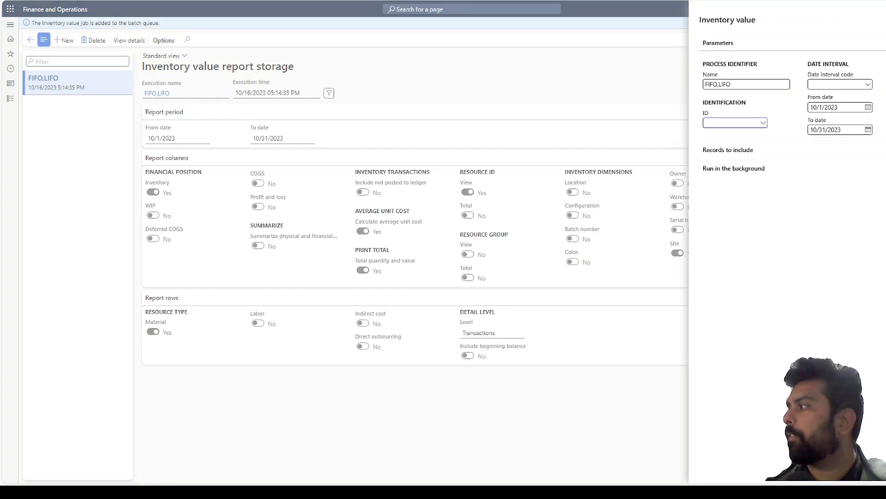
Check the FIFO,LIFO stored report's period, open its details, and group the rows by Resource
{"action": "left_click", "coordinate": [206, 137]}
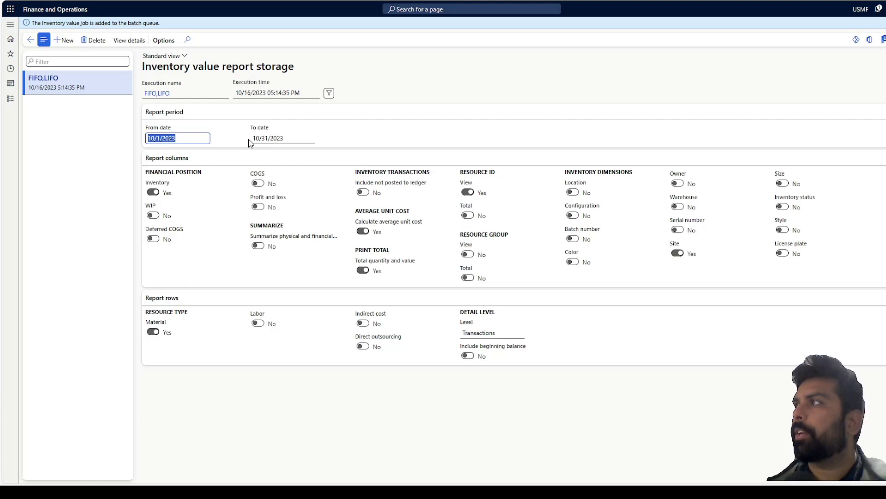
{"action": "left_click", "coordinate": [273, 140]}
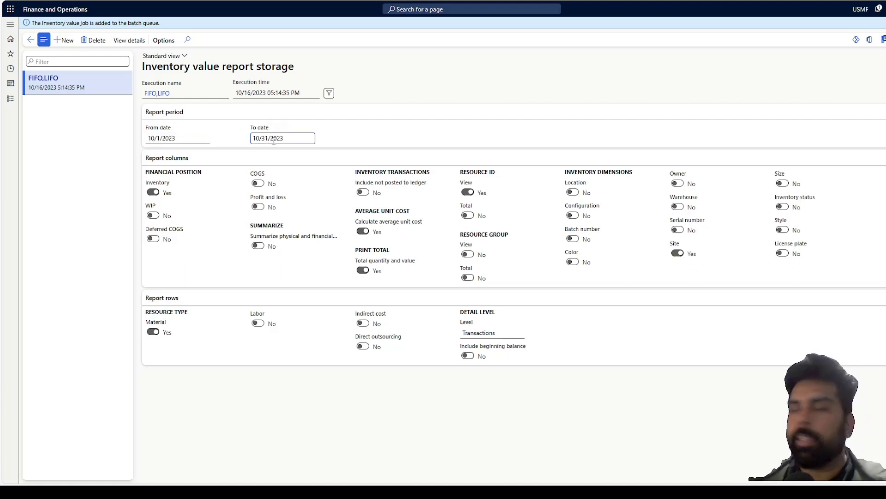
{"action": "left_click", "coordinate": [124, 41]}
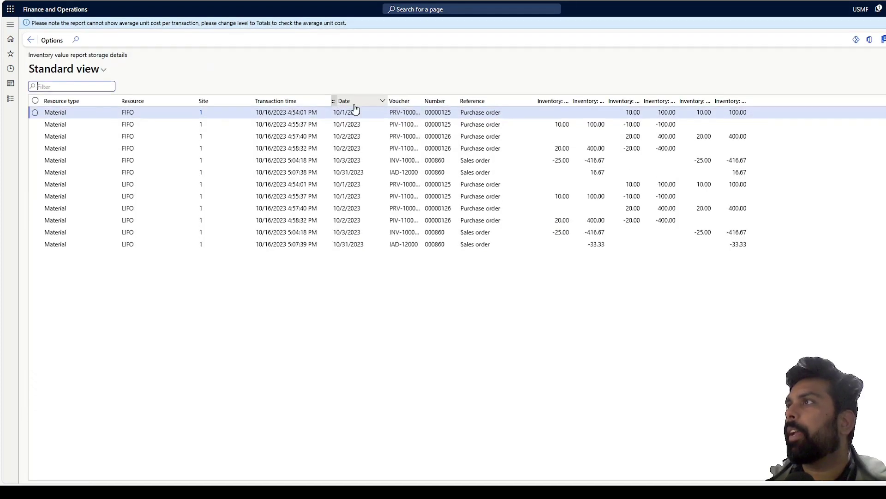
{"action": "right_click", "coordinate": [159, 105]}
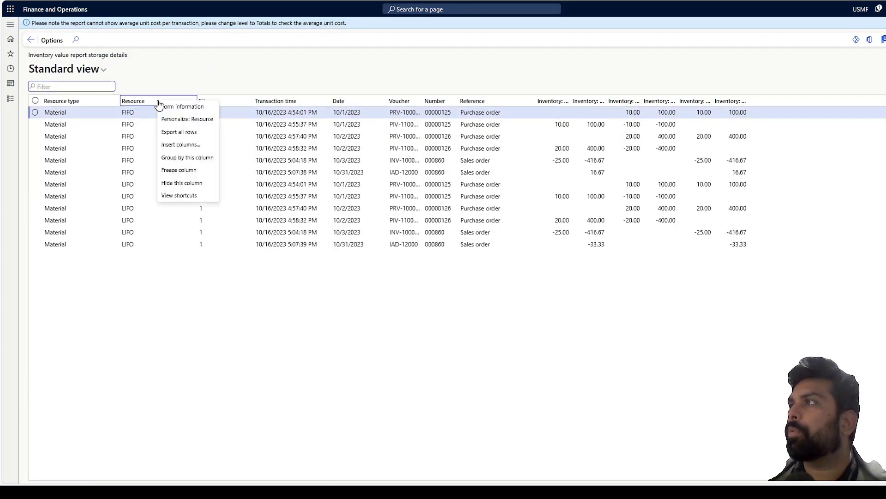
{"action": "left_click", "coordinate": [178, 158]}
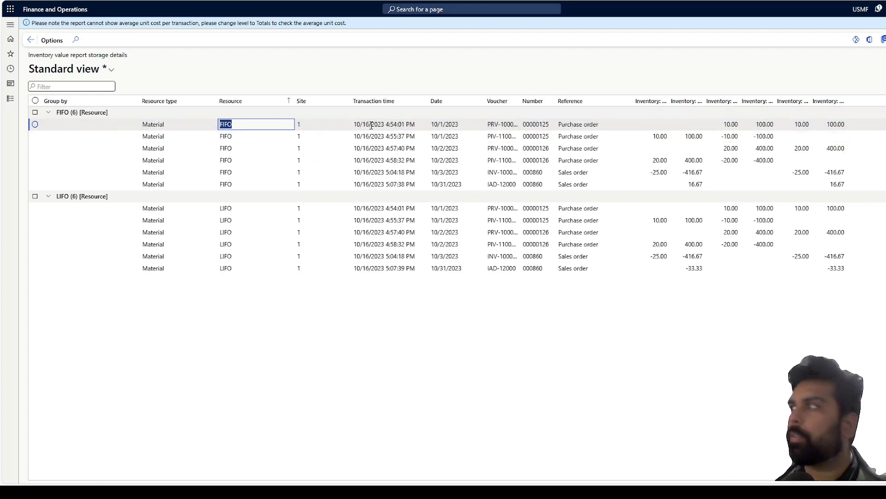
Examine the FIFO group's purchase receipts, the 10/3/2023 sales order issue, and the 10/31/2023 adjustment's number and amount
{"action": "left_click", "coordinate": [710, 124]}
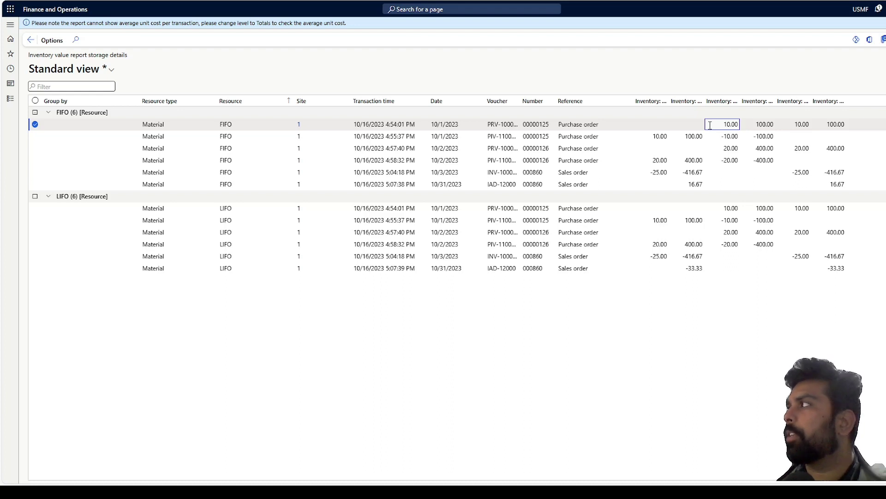
{"action": "left_click", "coordinate": [698, 134]}
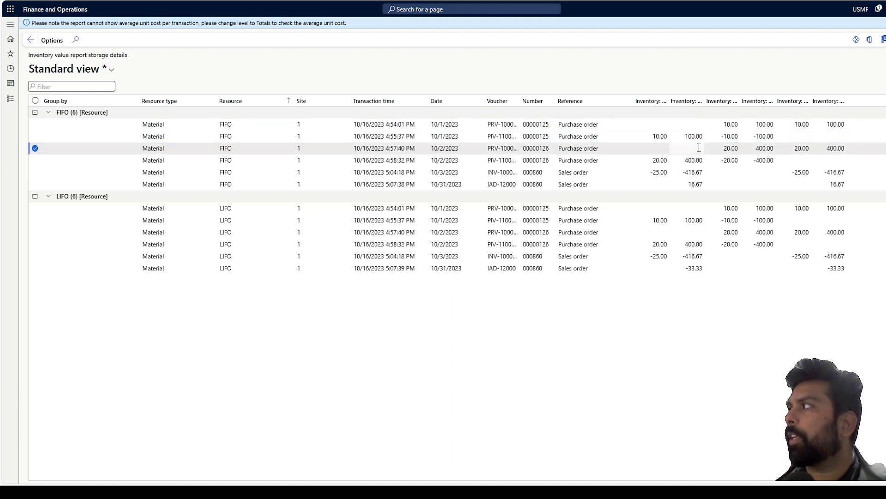
{"action": "left_click", "coordinate": [655, 169]}
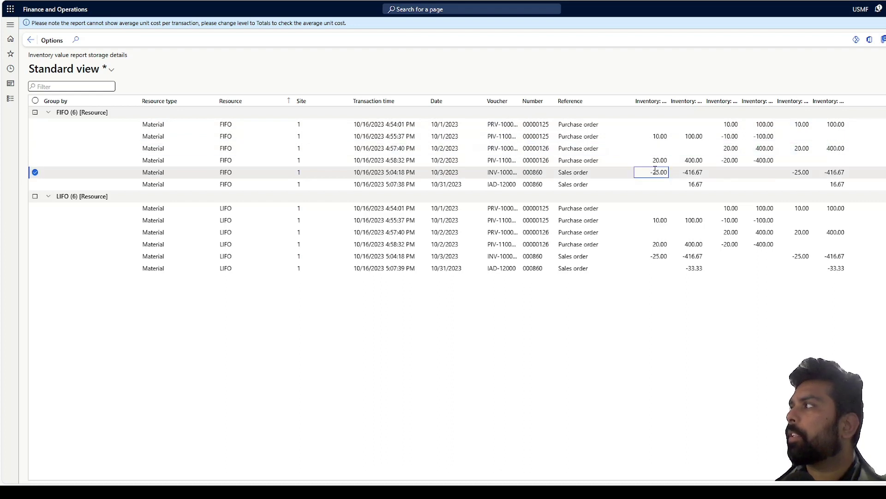
{"action": "left_click", "coordinate": [682, 171]}
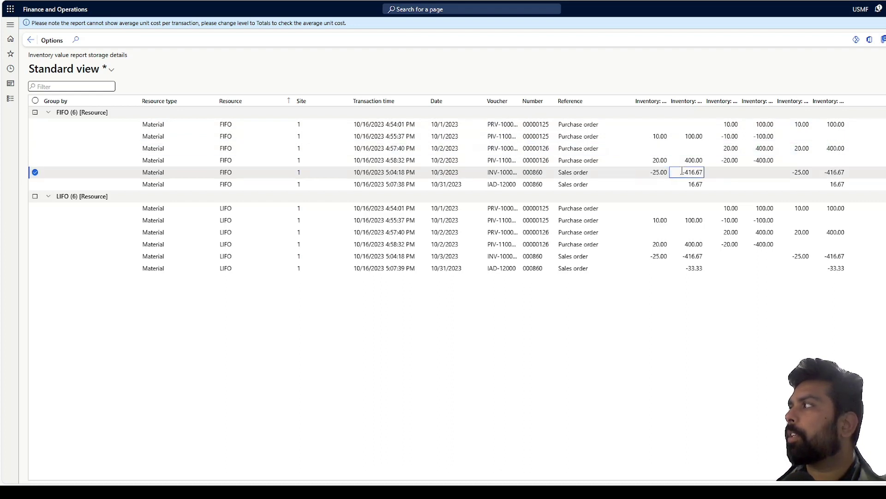
{"action": "left_click", "coordinate": [615, 185]}
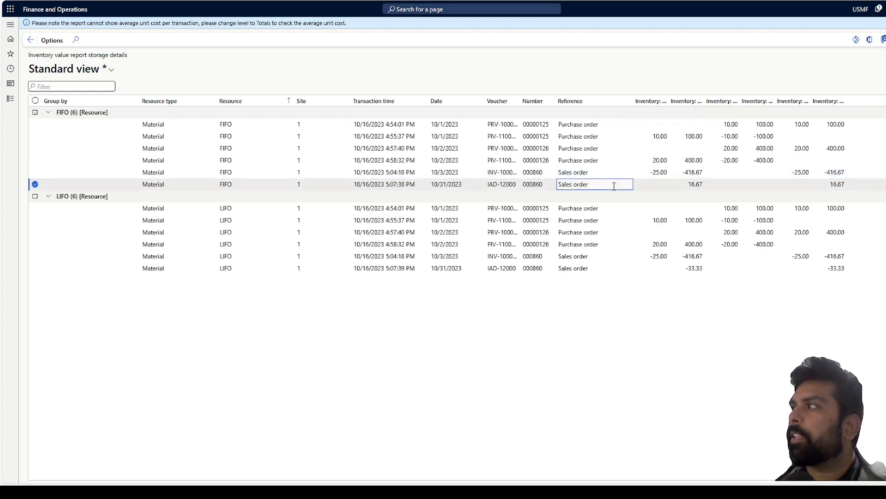
{"action": "left_click", "coordinate": [544, 184]}
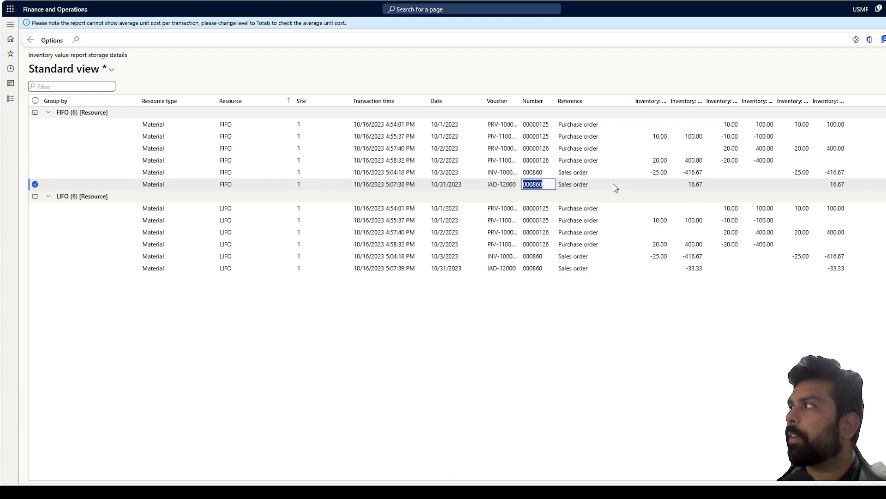
{"action": "left_click", "coordinate": [699, 185]}
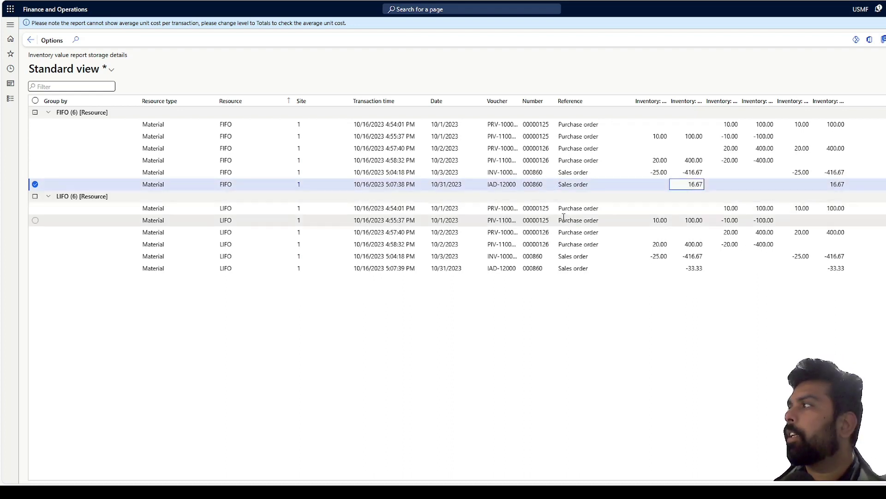
Examine the LIFO group's purchase order rows, sales issue quantity, and the amount of its 10/31/2023 adjustment
{"action": "left_click", "coordinate": [289, 208]}
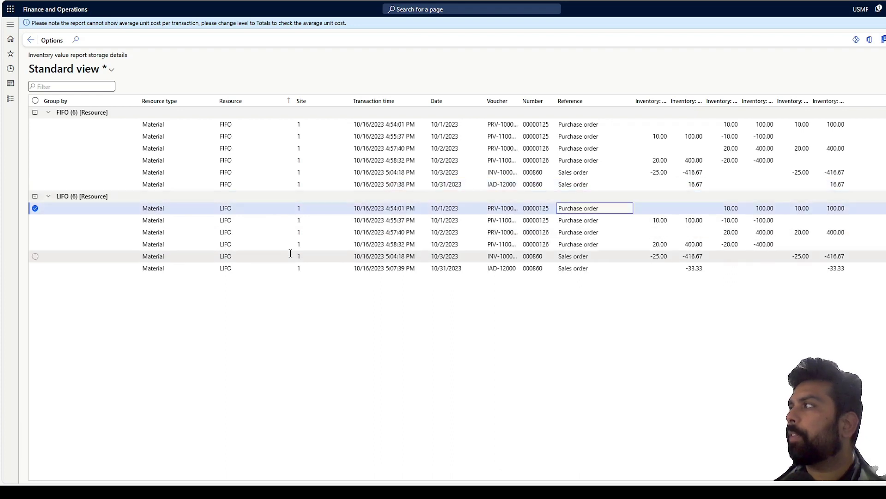
{"action": "left_click", "coordinate": [647, 257]}
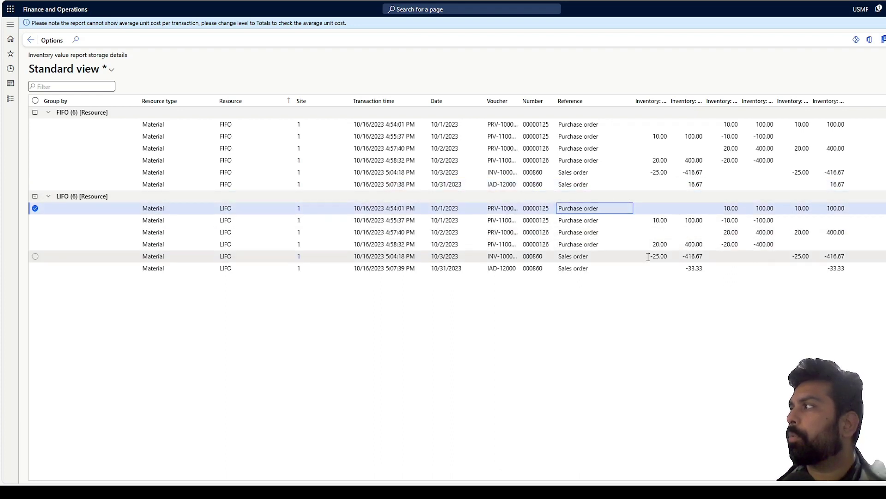
{"action": "left_click", "coordinate": [685, 267]}
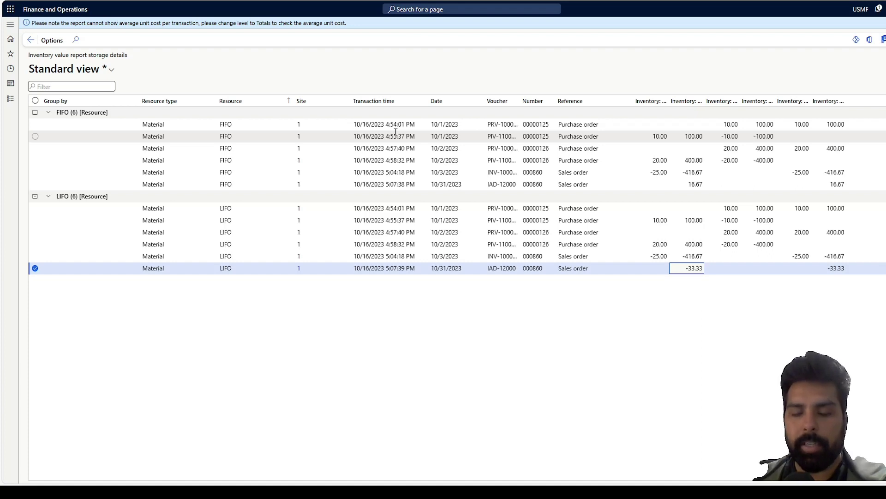
{"action": "left_click", "coordinate": [319, 163]}
{"action": "right_click", "coordinate": [319, 164]}
{"action": "left_click", "coordinate": [74, 194]}
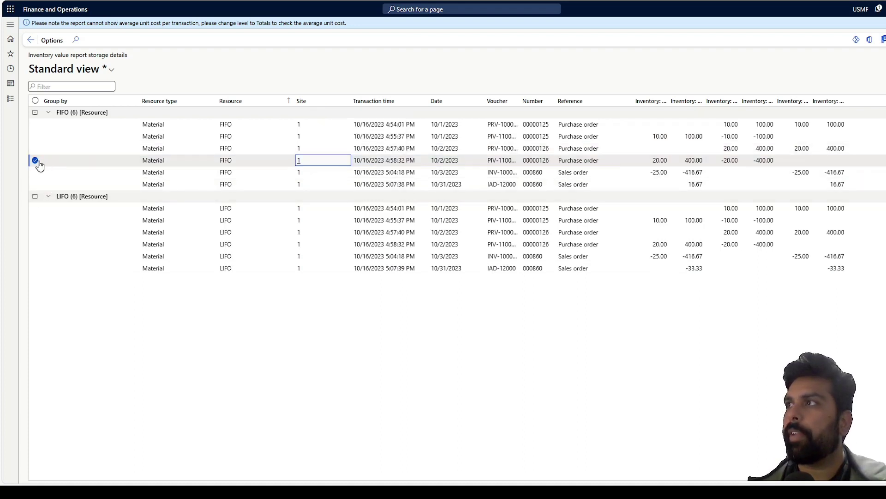
{"action": "left_click", "coordinate": [37, 162]}
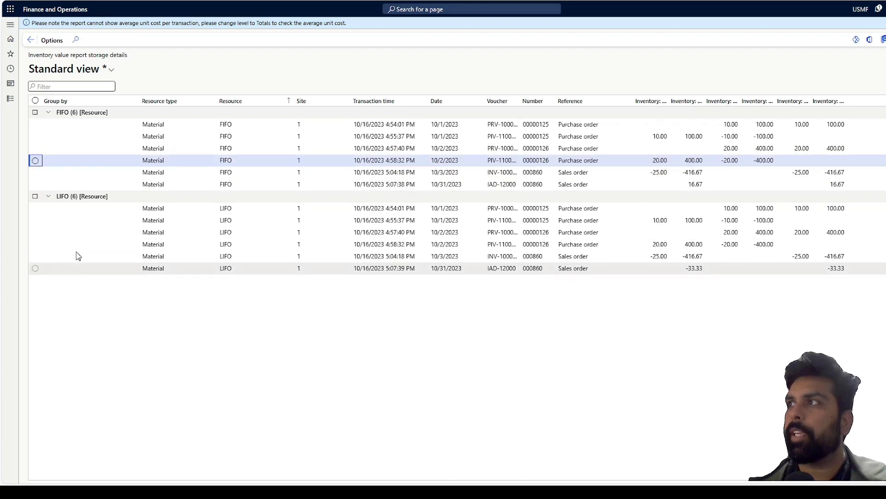